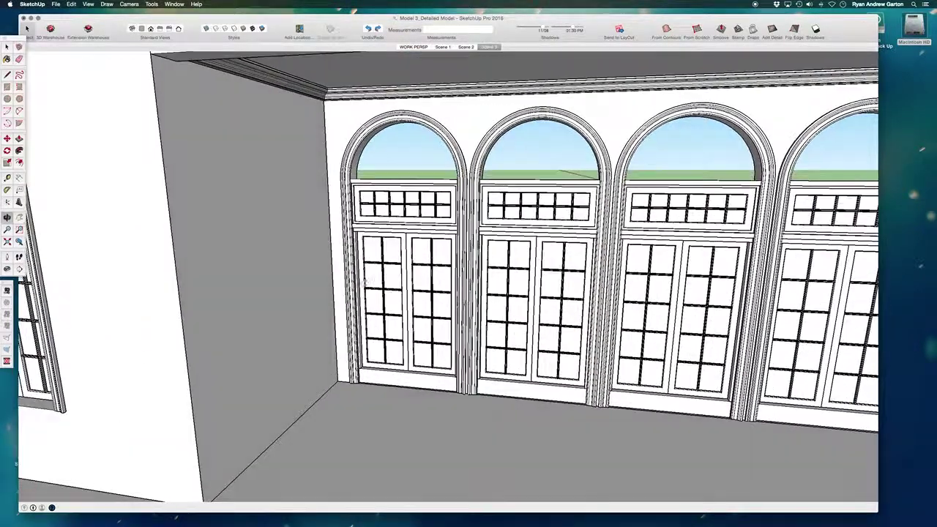
# - Examine the row of five arched openings with their transoms and French windows, up close and from across the room
pyautogui.keyDown('shift'); pyautogui.moveTo(366, 280); pyautogui.dragTo(293, 248, button='middle'); pyautogui.keyUp('shift')
pyautogui.scroll(-2, 194, 248)
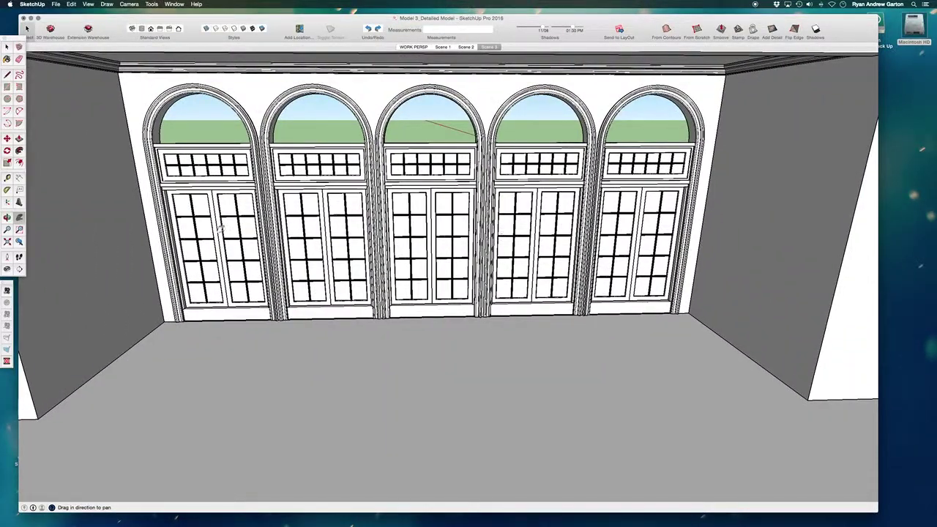
pyautogui.keyDown('shift'); pyautogui.moveTo(219, 229); pyautogui.dragTo(278, 245, button='middle'); pyautogui.keyUp('shift')
pyautogui.doubleClick(278, 239)
pyautogui.click(305, 283)
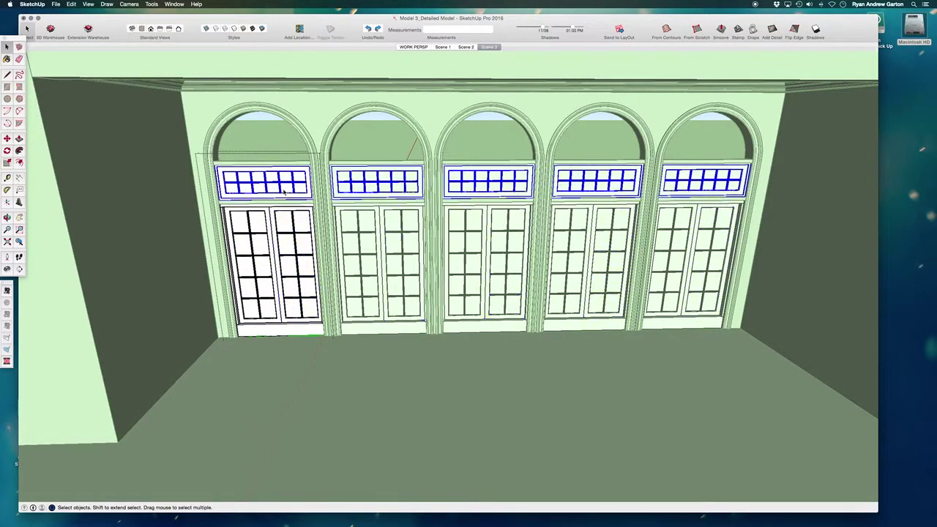
pyautogui.click(271, 229)
pyautogui.scroll(-3, 489, 324)
pyautogui.click(201, 251)
pyautogui.moveTo(200, 251); pyautogui.dragTo(256, 268, button='middle')
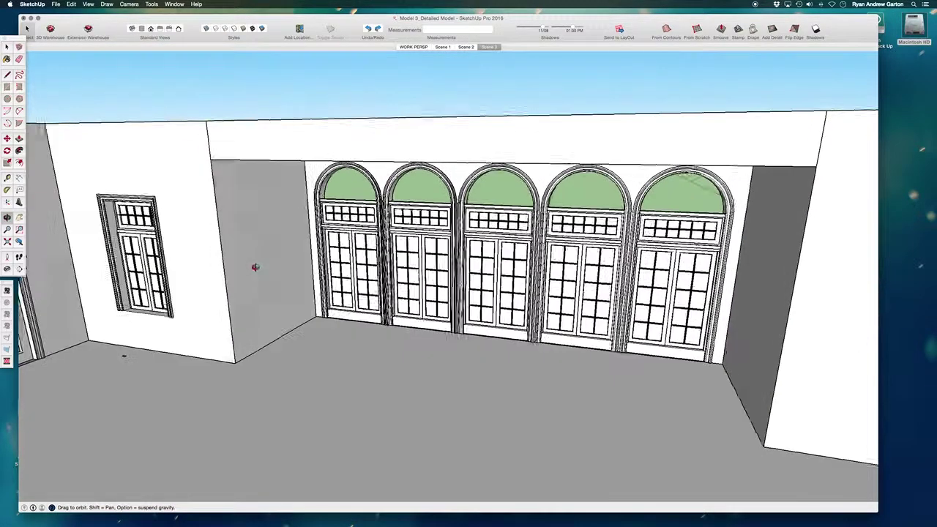
pyautogui.scroll(3, 353, 196)
pyautogui.scroll(10, 352, 196)
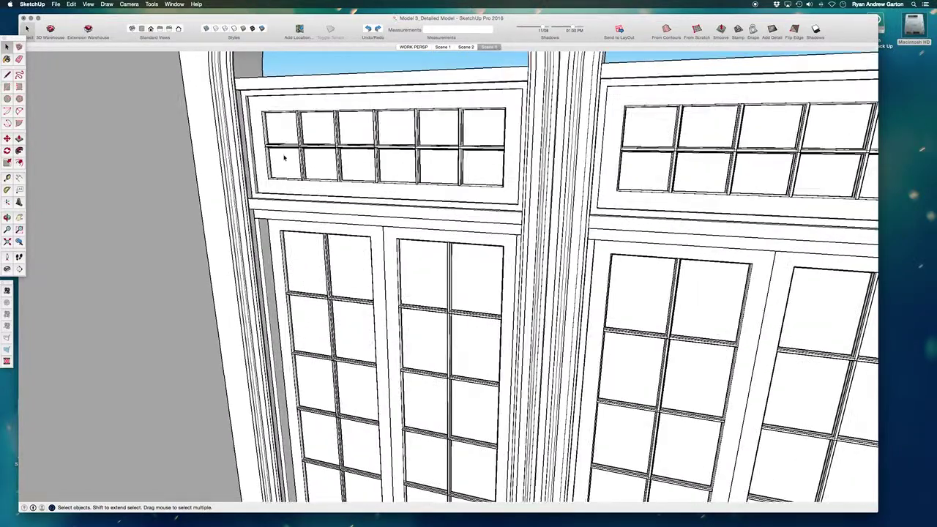
pyautogui.scroll(-15, 366, 256)
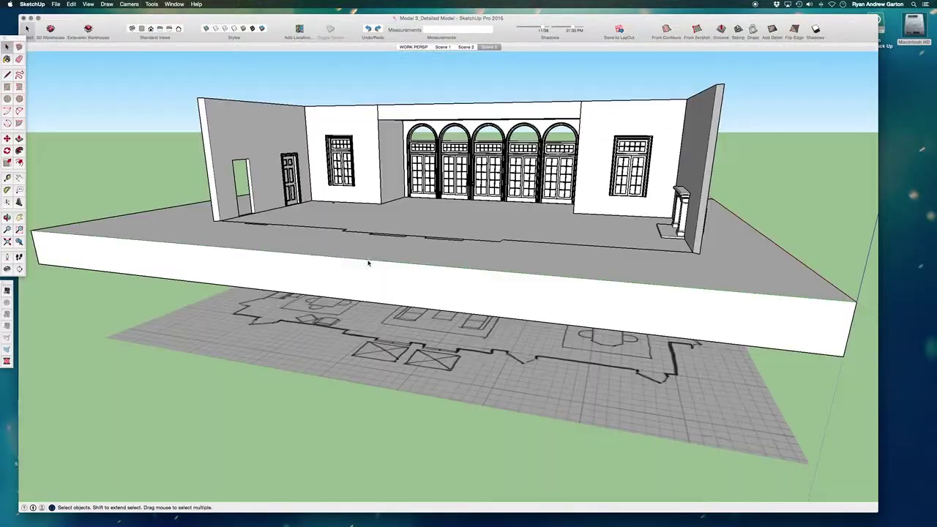
pyautogui.moveTo(371, 261); pyautogui.dragTo(512, 323, button='middle')
pyautogui.scroll(5, 476, 186)
pyautogui.keyDown('shift'); pyautogui.moveTo(424, 124); pyautogui.dragTo(414, 183, button='middle'); pyautogui.keyUp('shift')
pyautogui.scroll(3, 400, 227)
pyautogui.moveTo(396, 249); pyautogui.dragTo(397, 209, button='middle')
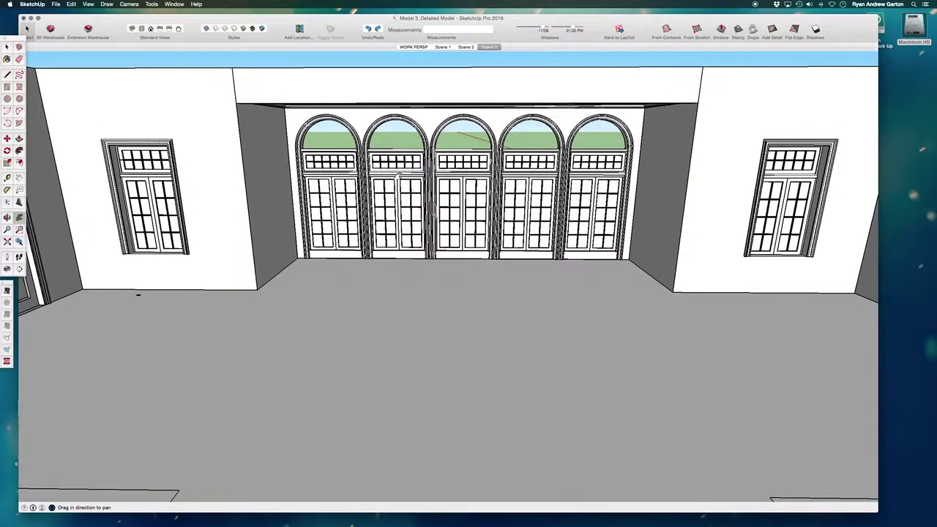
pyautogui.scroll(4, 434, 225)
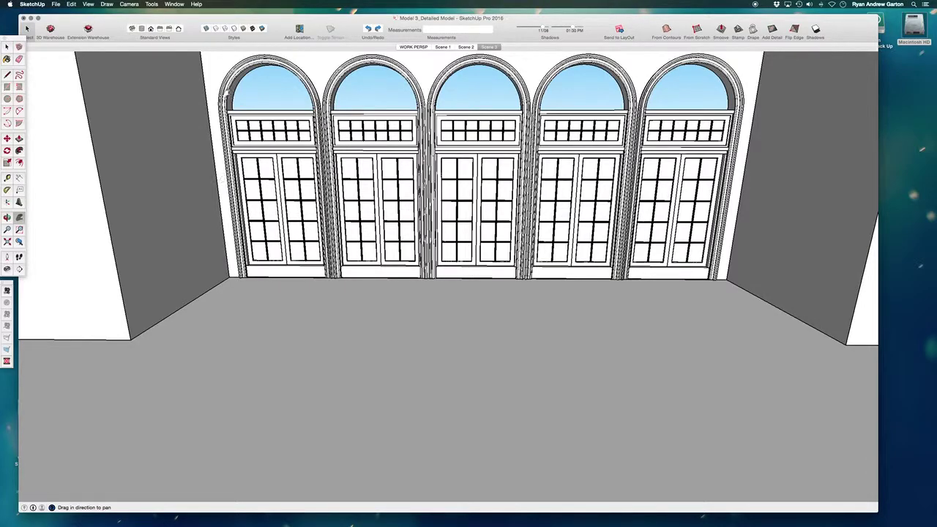
pyautogui.scroll(5, 227, 139)
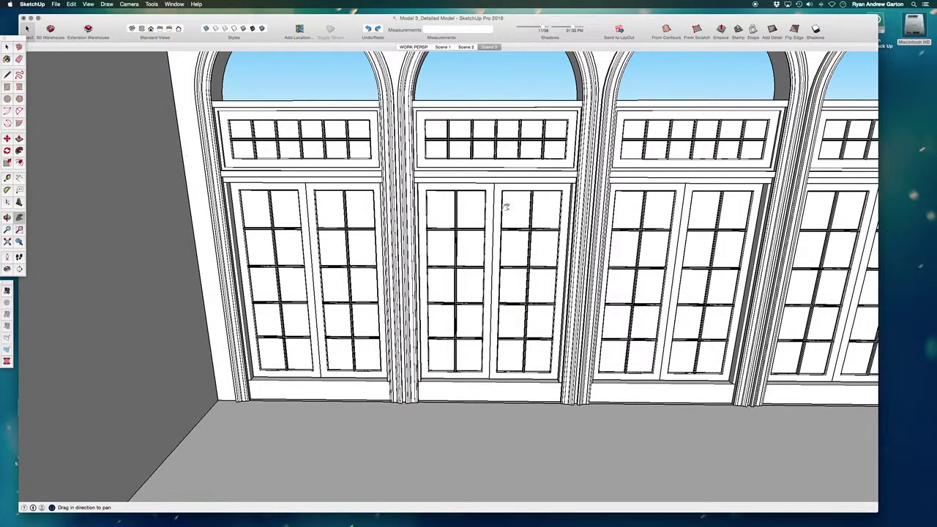
pyautogui.scroll(-10, 230, 205)
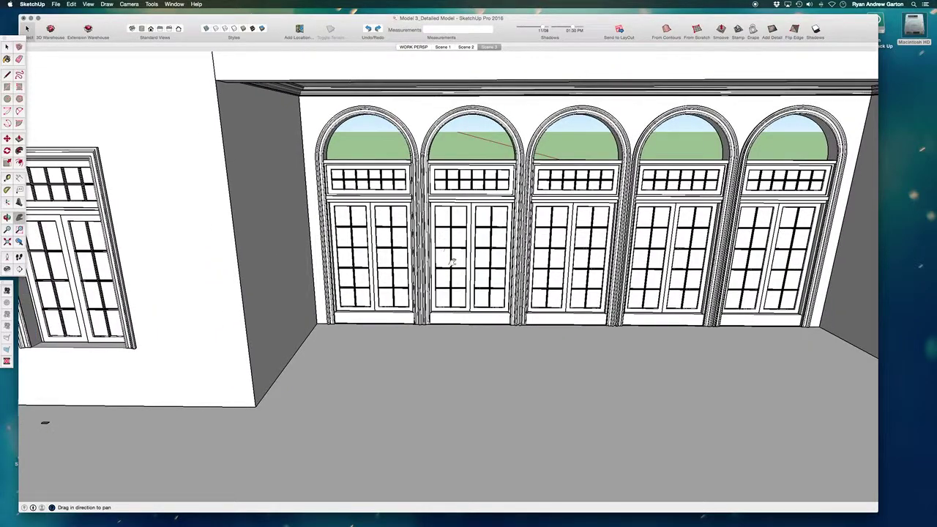
pyautogui.moveTo(453, 262)
pyautogui.mouseDown(button='middle')
pyautogui.moveTo(464, 342)
pyautogui.moveTo(473, 337)
pyautogui.moveTo(429, 322)
pyautogui.moveTo(458, 334)
pyautogui.mouseUp(button='middle')
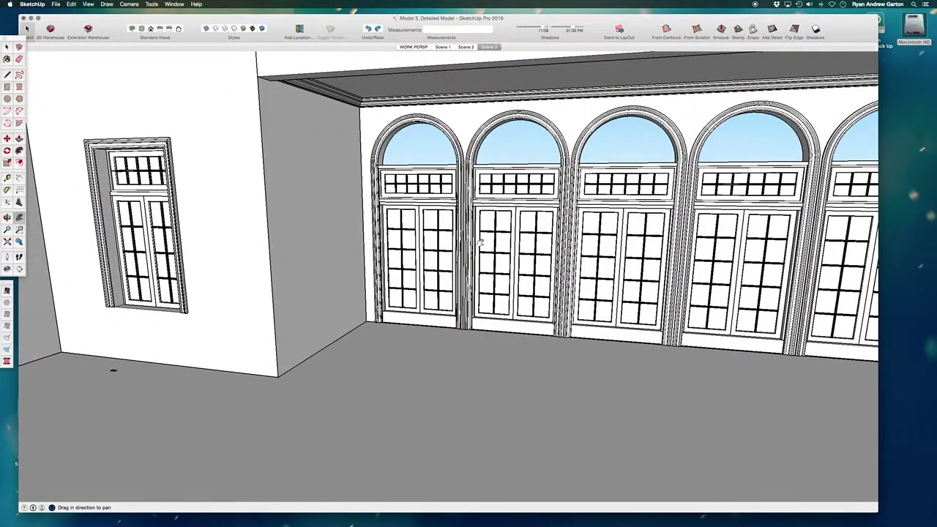
# - Add a horizontal guide along the bottom edge of the window left of the arched openings and another 2" below it
pyautogui.moveTo(528, 214)
pyautogui.mouseDown(button='middle')
pyautogui.moveTo(535, 299)
pyautogui.moveTo(473, 299)
pyautogui.moveTo(513, 263)
pyautogui.moveTo(506, 241)
pyautogui.moveTo(286, 373)
pyautogui.moveTo(437, 375)
pyautogui.moveTo(386, 363)
pyautogui.mouseUp(button='middle')
pyautogui.scroll(2, 366, 329)
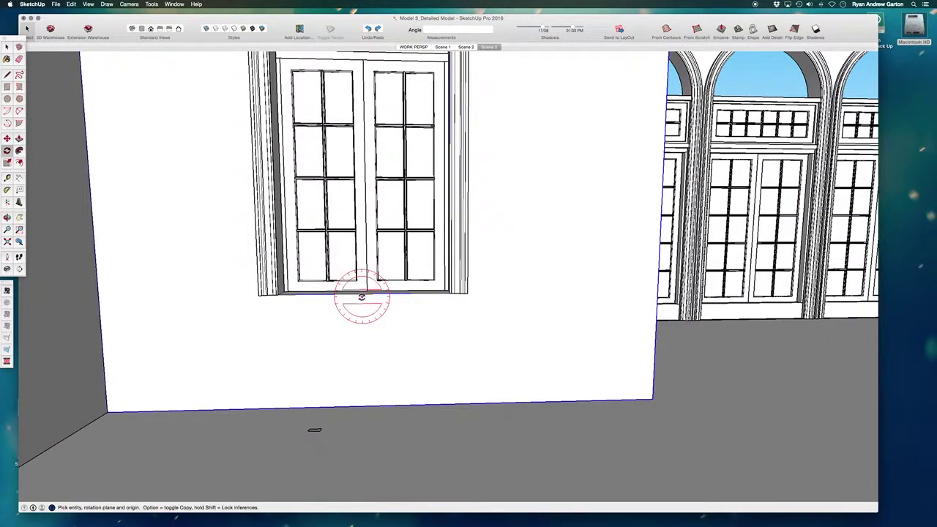
pyautogui.scroll(3, 360, 315)
pyautogui.doubleClick(370, 296)
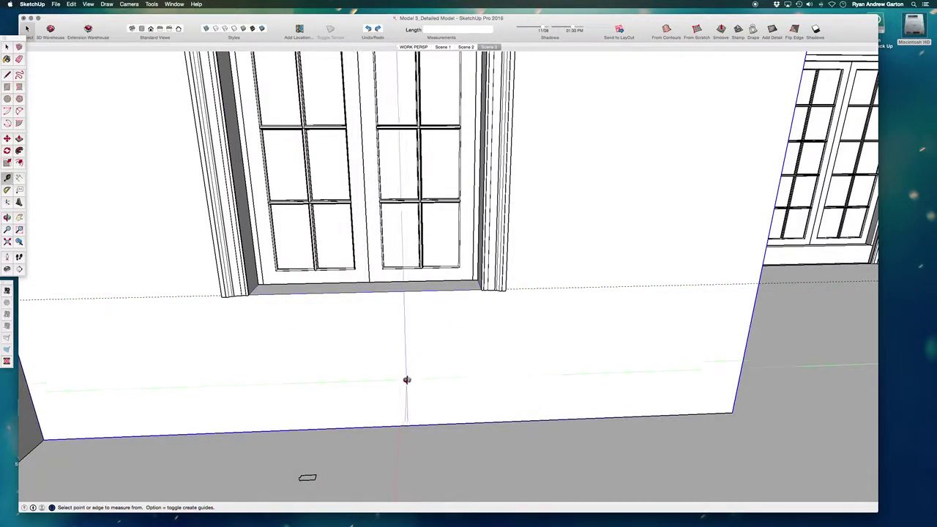
pyautogui.moveTo(406, 381); pyautogui.dragTo(485, 287, button='middle')
pyautogui.moveTo(206, 207); pyautogui.dragTo(195, 278, button='middle')
pyautogui.click(212, 275)
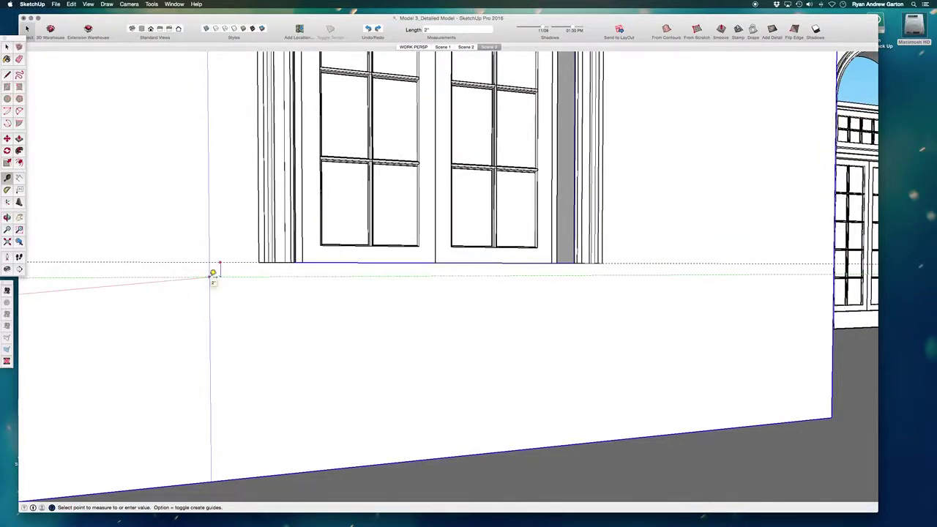
pyautogui.click(210, 277)
# - Add vertical guides on the wall slightly beyond the outer edges of the window casing on both sides
pyautogui.scroll(3, 244, 251)
pyautogui.moveTo(249, 255); pyautogui.dragTo(325, 330, button='middle')
pyautogui.scroll(2, 293, 296)
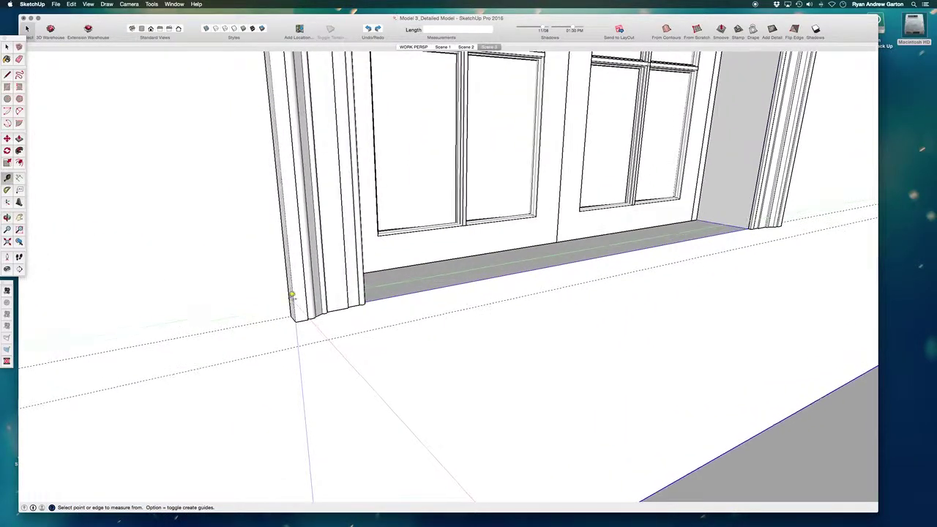
pyautogui.click(291, 295)
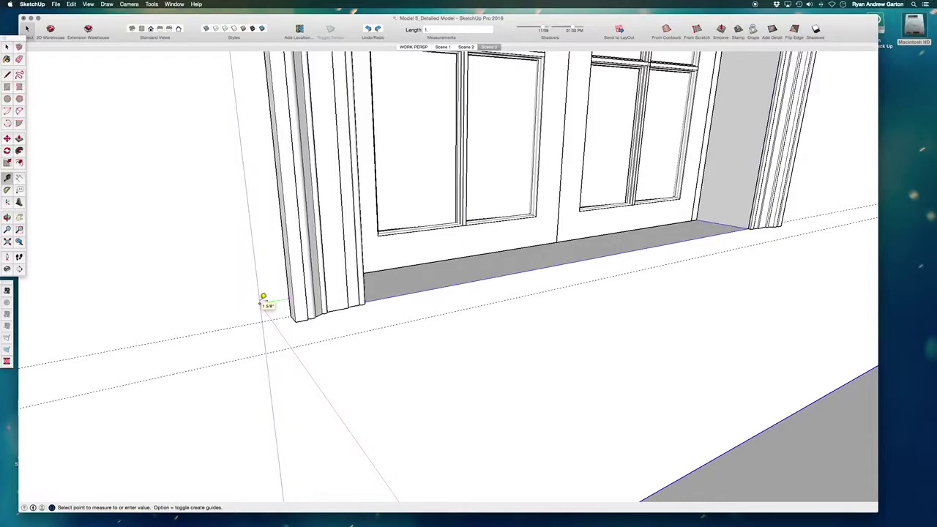
pyautogui.press('Return')
pyautogui.moveTo(263, 317); pyautogui.dragTo(130, 300, button='middle')
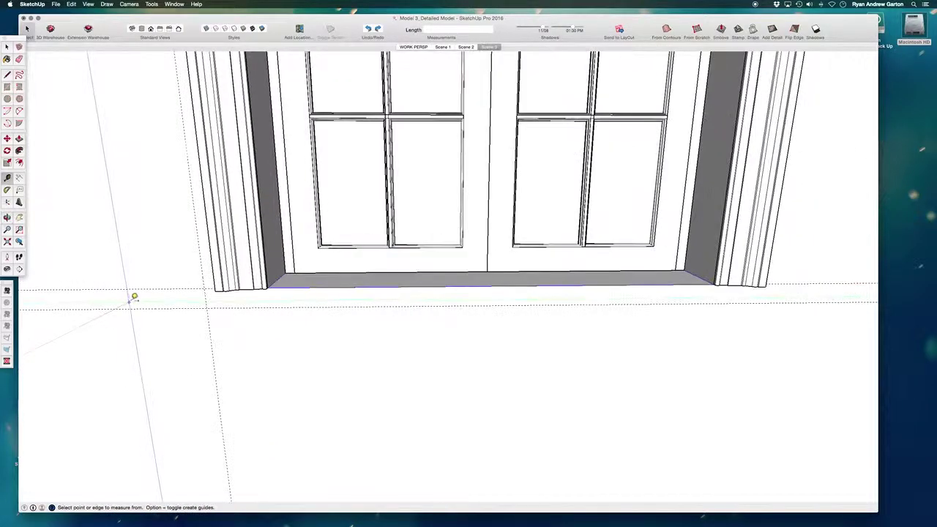
pyautogui.scroll(-3, 130, 300)
pyautogui.moveTo(380, 298); pyautogui.dragTo(569, 289, button='middle')
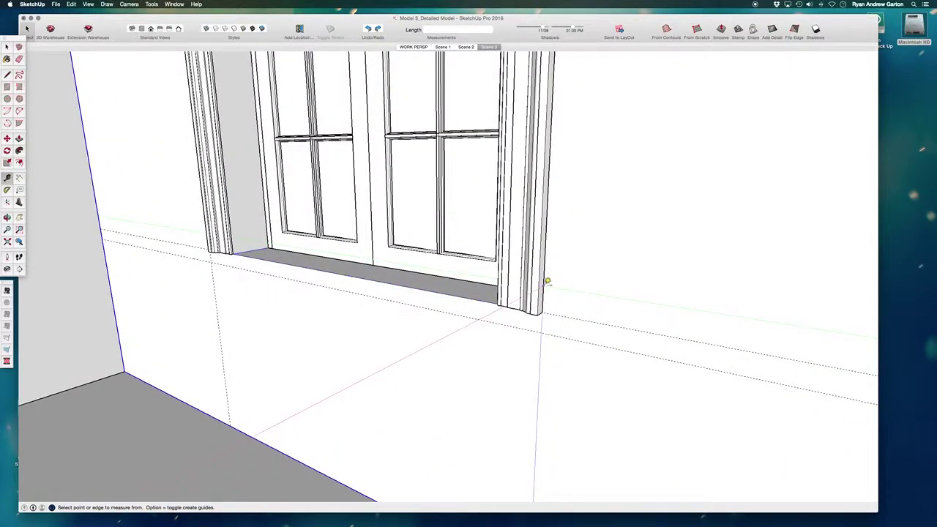
pyautogui.click(551, 284)
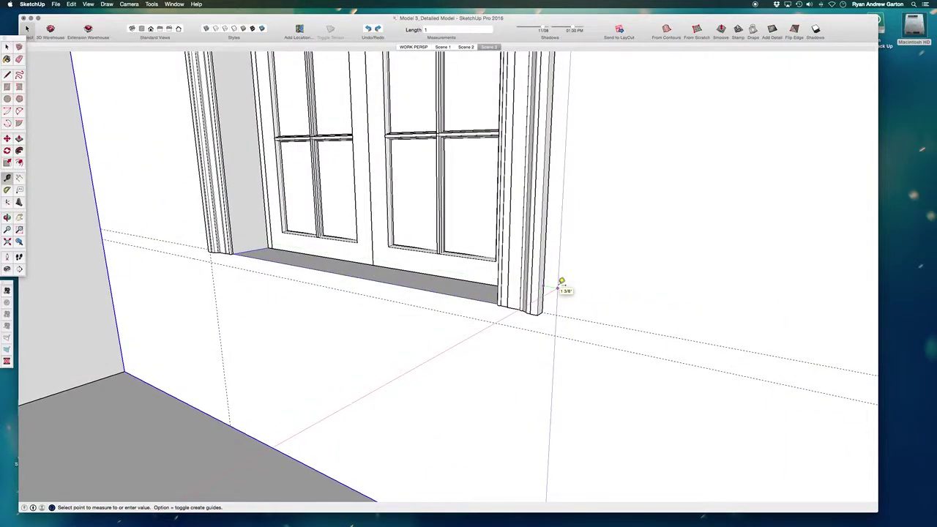
# - Draw the sill rectangle under the window between the two horizontal and two vertical guides
pyautogui.moveTo(562, 282); pyautogui.dragTo(198, 328, button='middle')
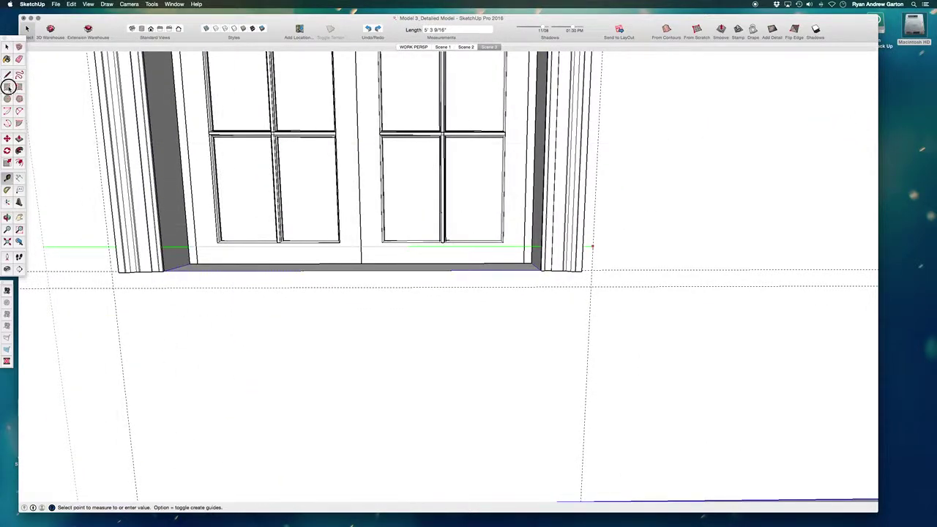
pyautogui.click(9, 87)
pyautogui.click(112, 271)
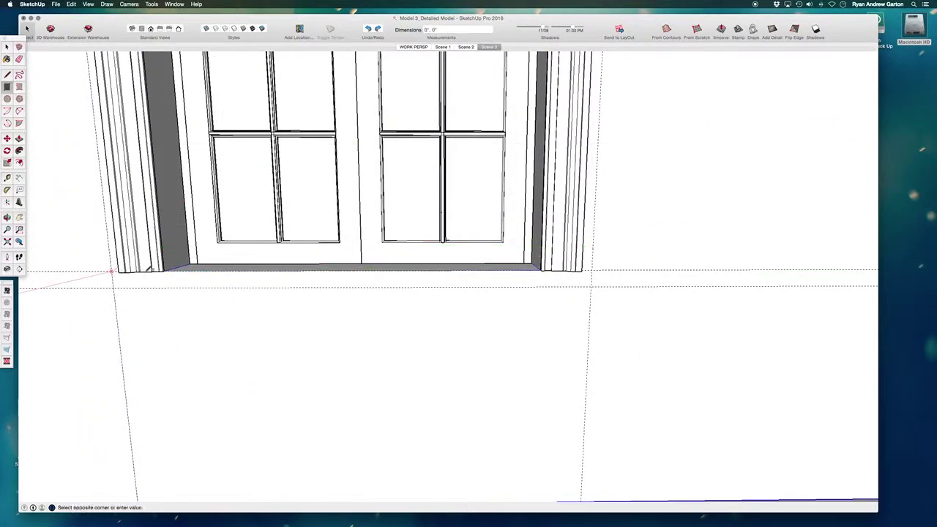
pyautogui.click(591, 285)
pyautogui.press('space')
# - Group the sill rectangle and extrude its face 2" out from the wall
pyautogui.click(467, 284)
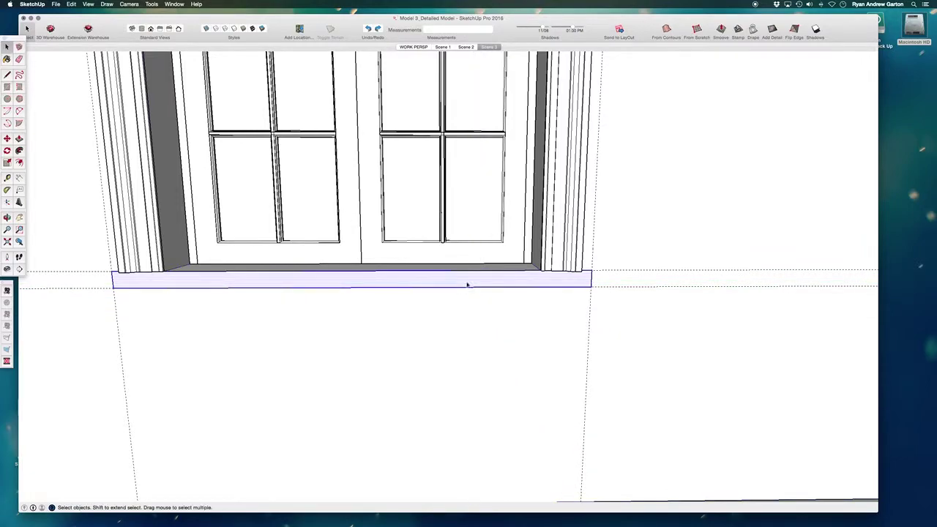
pyautogui.moveTo(467, 285); pyautogui.dragTo(479, 377, button='middle')
pyautogui.press('p')
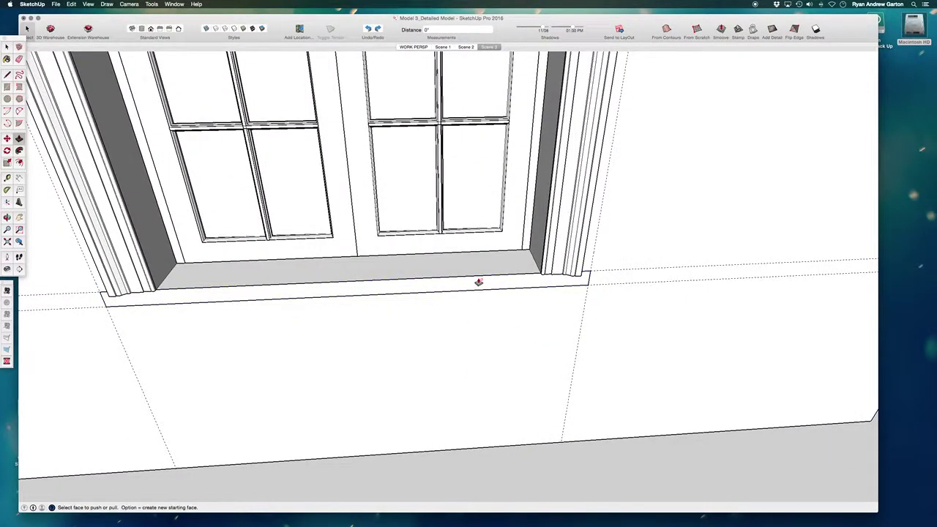
pyautogui.moveTo(476, 287); pyautogui.dragTo(479, 297, button='middle')
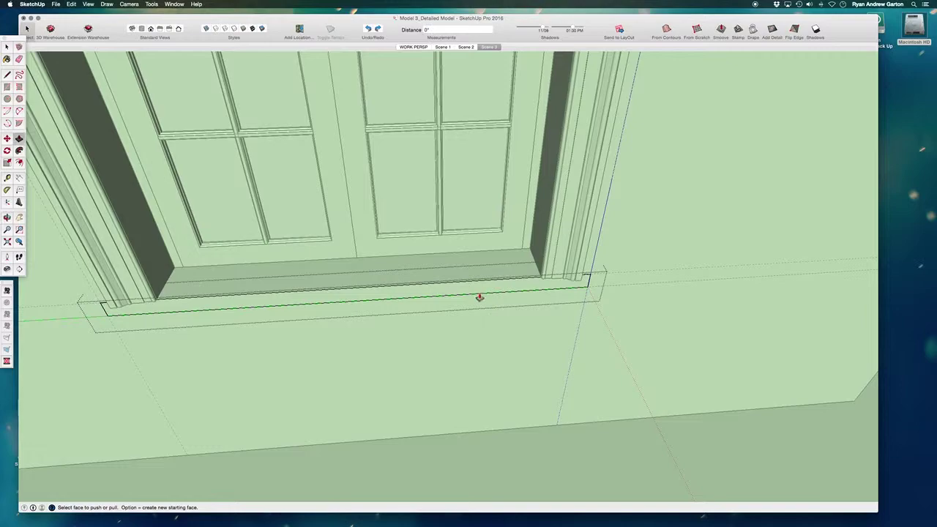
pyautogui.click(478, 297)
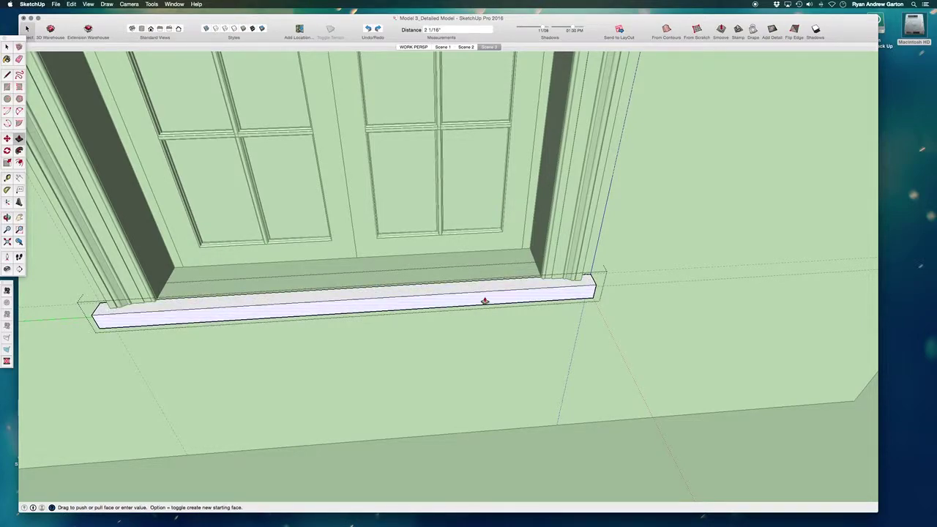
pyautogui.write('2')
pyautogui.press('Return')
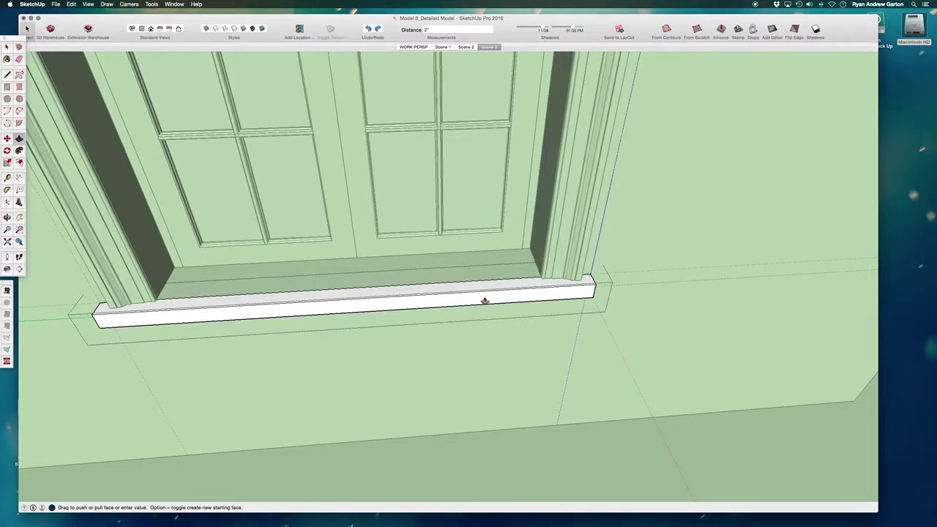
pyautogui.press('space')
# - Draw a small rectangle on the wall plane beside the sill's right end, matching the sill's height
pyautogui.moveTo(485, 301); pyautogui.dragTo(558, 310, button='middle')
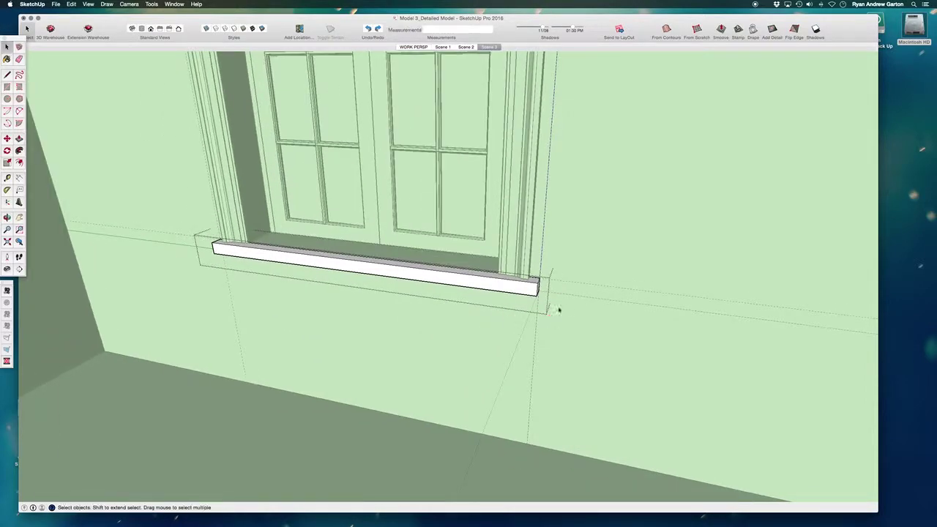
pyautogui.scroll(6, 559, 310)
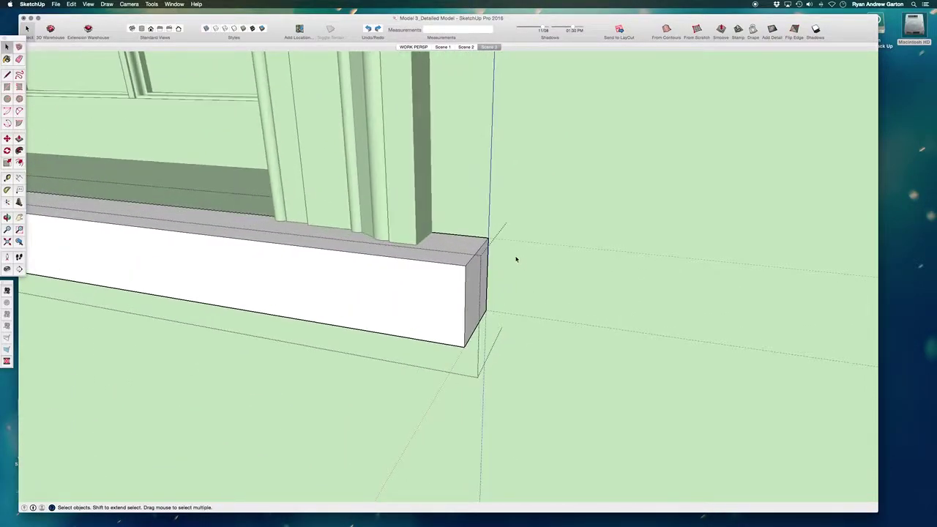
pyautogui.click(489, 240)
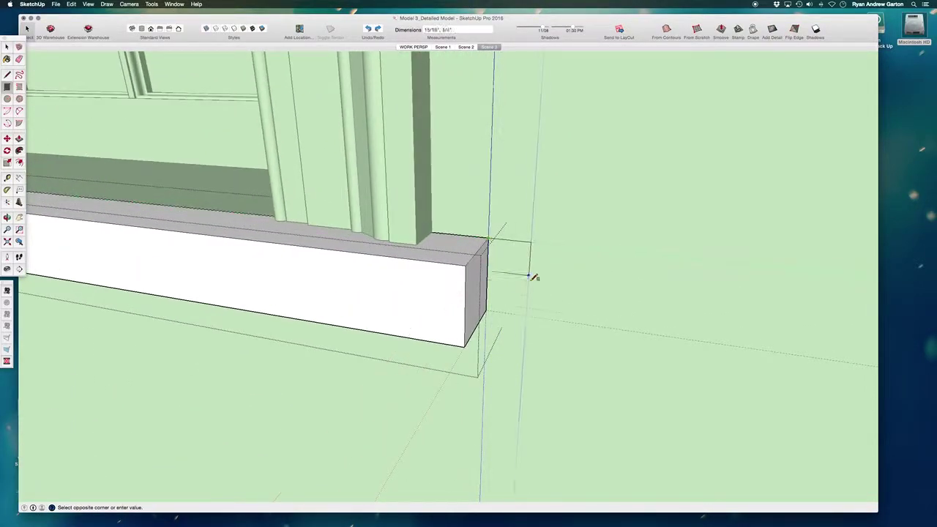
pyautogui.click(545, 318)
pyautogui.moveTo(545, 317); pyautogui.dragTo(550, 254, button='middle')
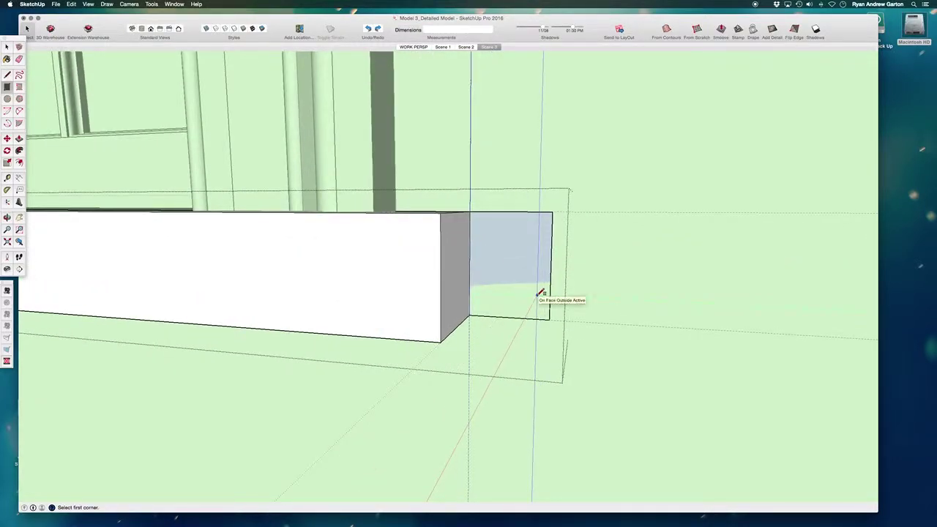
# - Draw a freehand moulding curve across the small rectangle and delete the waste area below it to leave the profile
pyautogui.press('f')
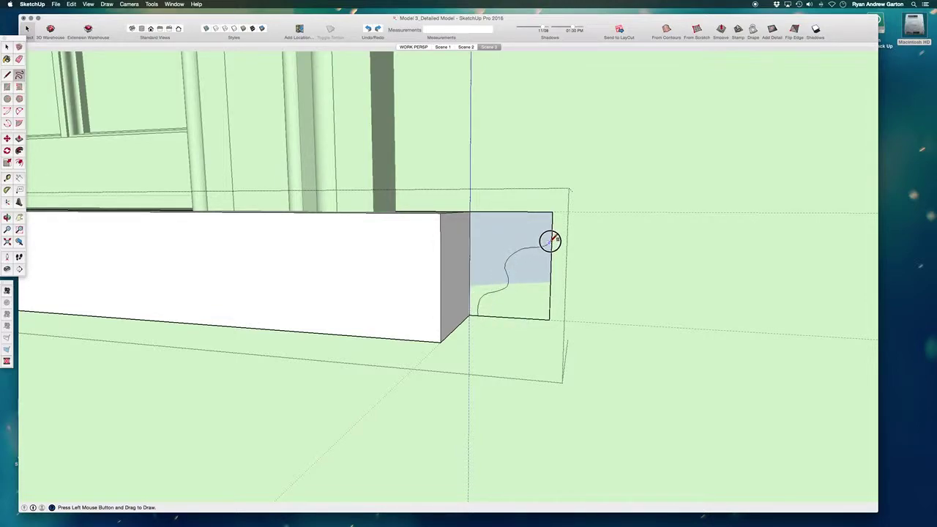
pyautogui.moveTo(550, 241); pyautogui.dragTo(551, 244)
pyautogui.doubleClick(535, 292)
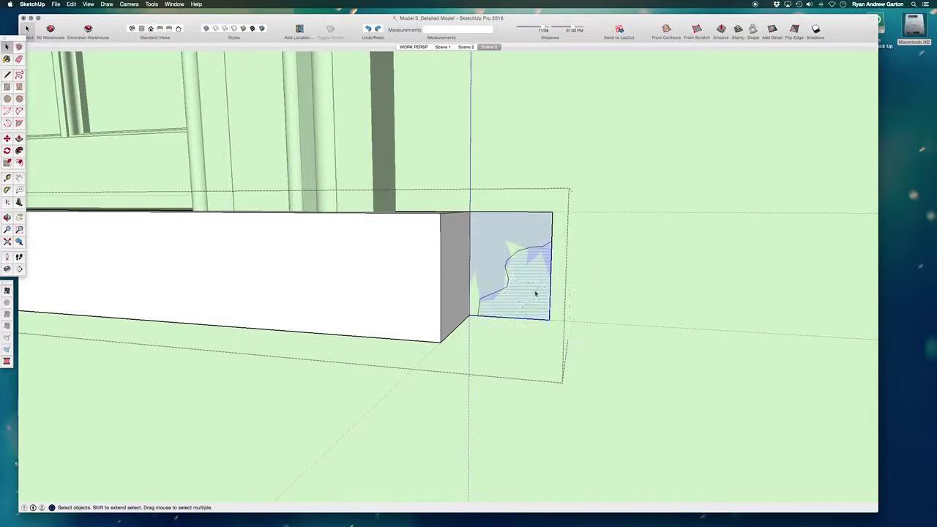
pyautogui.scroll(-2, 522, 288)
pyautogui.moveTo(500, 295); pyautogui.dragTo(508, 341, button='middle')
pyautogui.keyDown('shift'); pyautogui.click(524, 268); pyautogui.keyUp('shift')
pyautogui.press('Delete')
# - Select the sill block's upper front edge and its two upper end edges as the path for the moulding
pyautogui.moveTo(524, 267); pyautogui.dragTo(513, 308, button='middle')
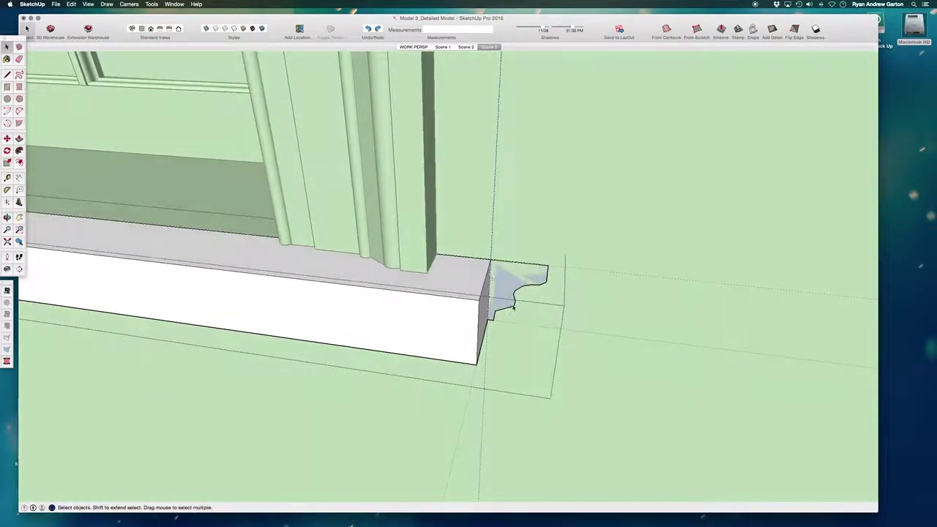
pyautogui.keyDown('shift'); pyautogui.click(465, 299); pyautogui.keyUp('shift')
pyautogui.scroll(-3, 603, 295)
pyautogui.moveTo(479, 295); pyautogui.dragTo(651, 263, button='middle')
pyautogui.scroll(-4, 651, 264)
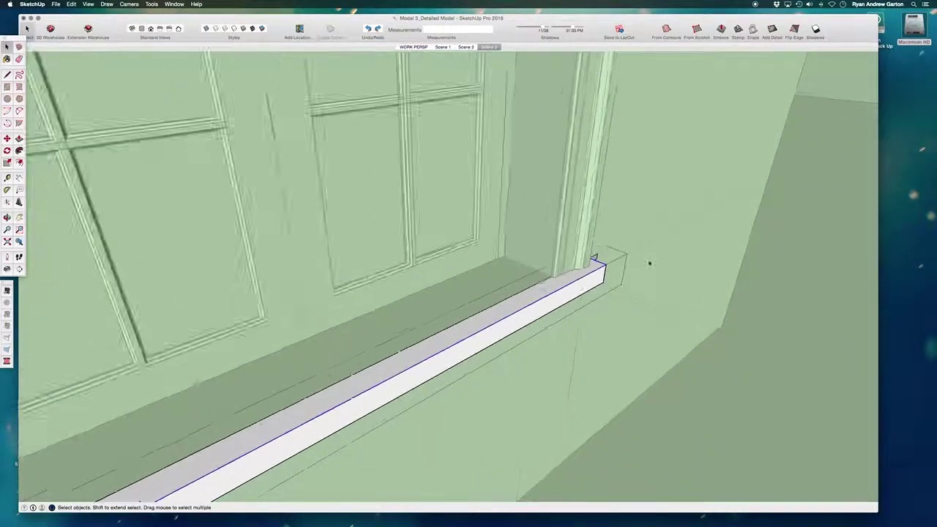
pyautogui.scroll(3, 388, 414)
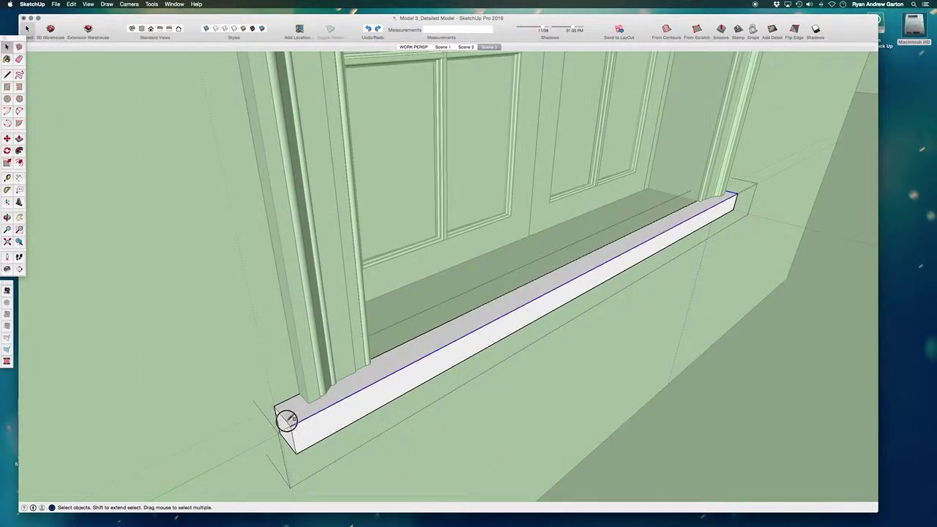
pyautogui.keyDown('shift'); pyautogui.click(287, 421); pyautogui.keyUp('shift')
pyautogui.moveTo(449, 360); pyautogui.dragTo(259, 376, button='middle')
pyautogui.scroll(-2, 251, 353)
pyautogui.scroll(-2, 299, 358)
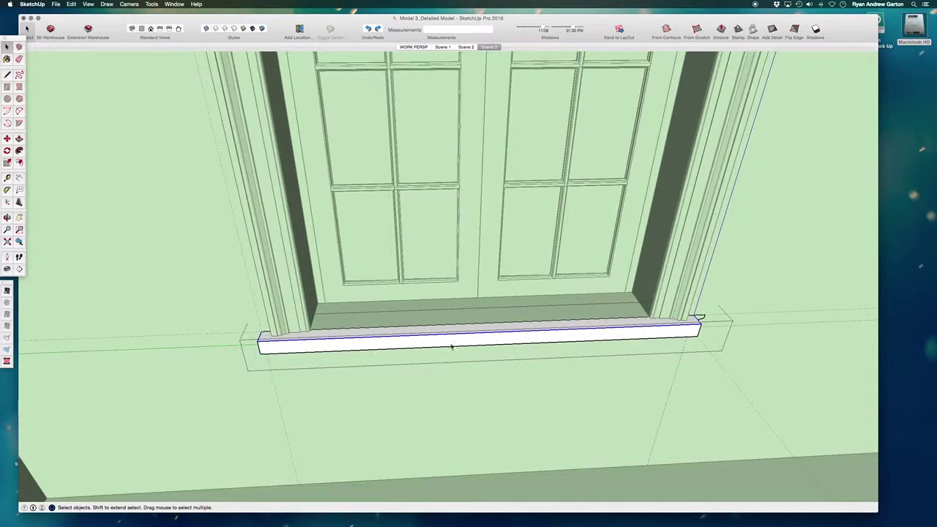
pyautogui.moveTo(450, 345); pyautogui.dragTo(292, 332, button='middle')
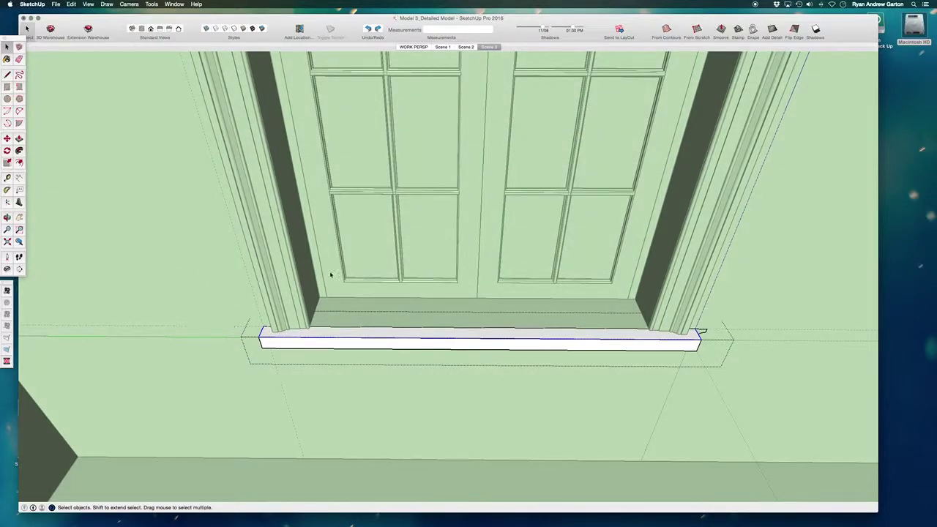
pyautogui.scroll(2, 696, 350)
pyautogui.moveTo(708, 349); pyautogui.dragTo(678, 398, button='middle')
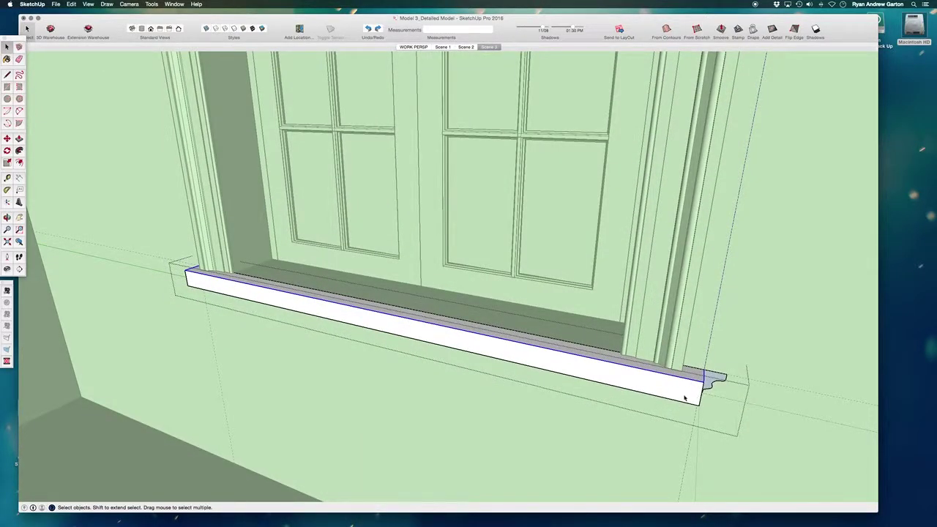
pyautogui.scroll(-2, 471, 334)
pyautogui.scroll(1, 640, 398)
pyautogui.scroll(1, 636, 376)
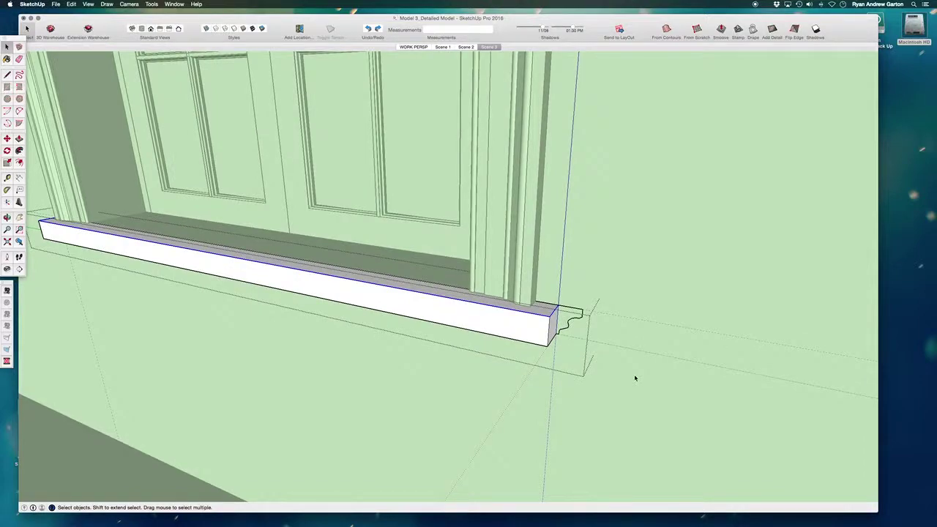
pyautogui.scroll(1, 634, 378)
# - Sweep the moulding profile along the selected sill edges with Follow Me and finish editing the sill group
pyautogui.click(20, 150)
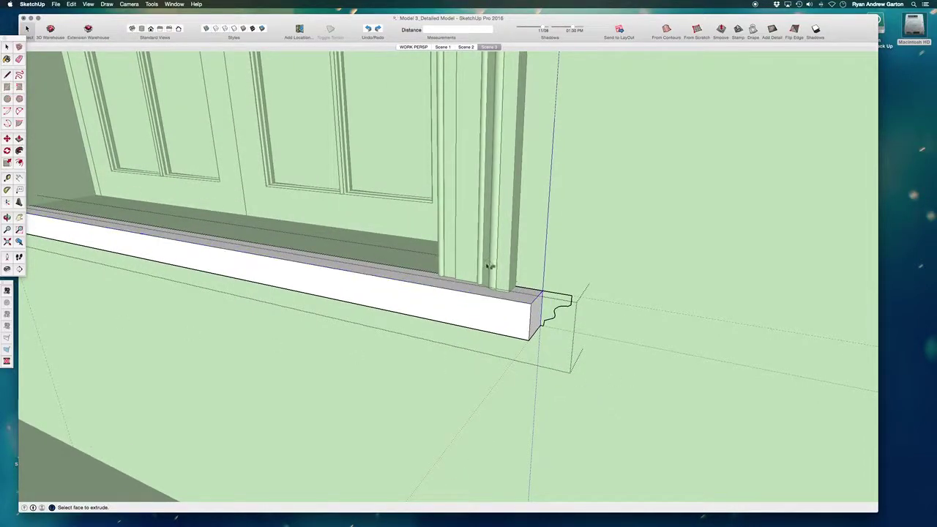
pyautogui.click(548, 309)
pyautogui.scroll(-1, 513, 306)
pyautogui.moveTo(513, 306); pyautogui.dragTo(571, 297, button='middle')
pyautogui.scroll(-3, 623, 257)
pyautogui.scroll(-2, 571, 297)
pyautogui.press('space')
pyautogui.click(337, 335)
# - Add two vertical guides beneath the sill, each offset .75" inward from the existing vertical guide at either end
pyautogui.scroll(2, 414, 329)
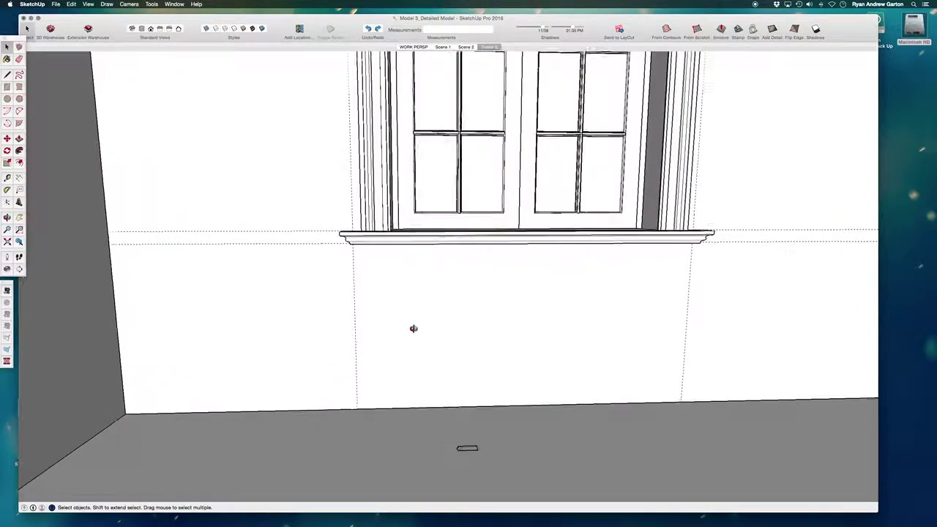
pyautogui.moveTo(414, 328); pyautogui.dragTo(403, 267, button='middle')
pyautogui.scroll(5, 403, 267)
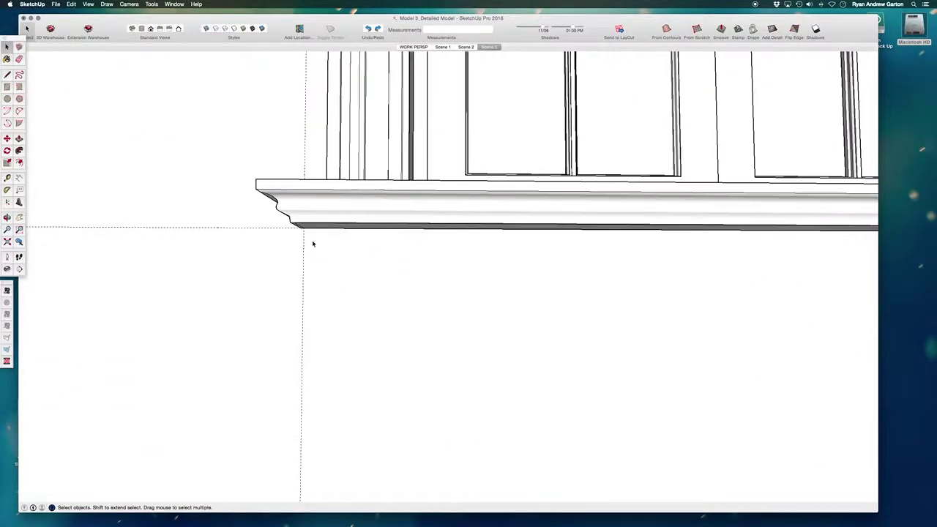
pyautogui.press('t')
pyautogui.click(303, 254)
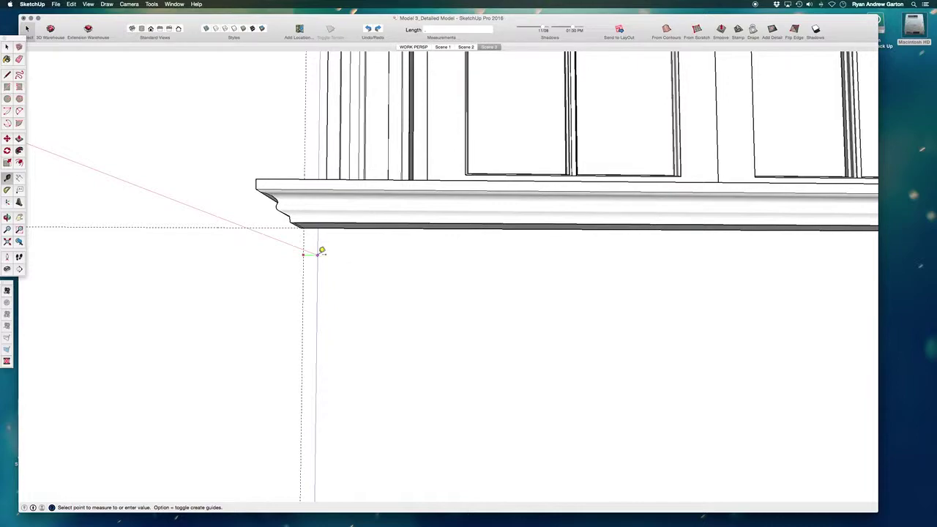
pyautogui.write('.75')
pyautogui.press('Return')
pyautogui.scroll(-5, 308, 275)
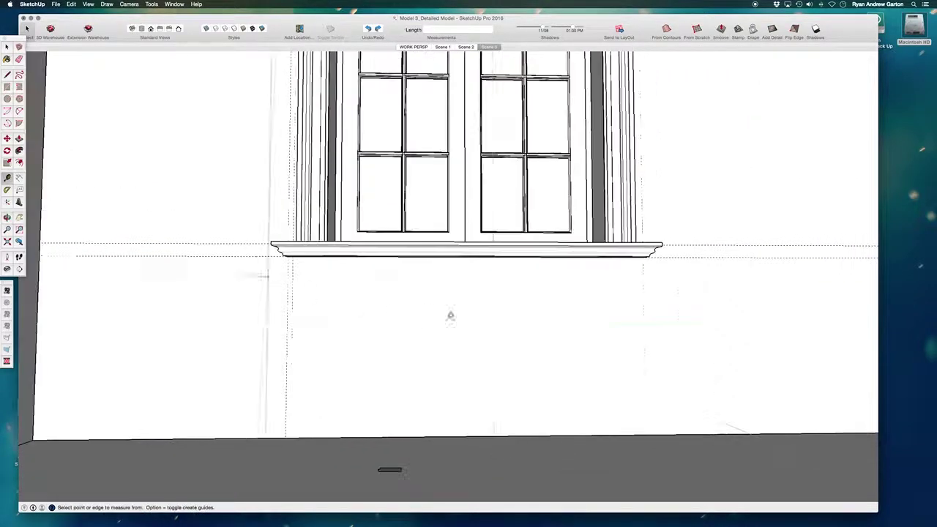
pyautogui.scroll(2, 628, 288)
pyautogui.click(651, 264)
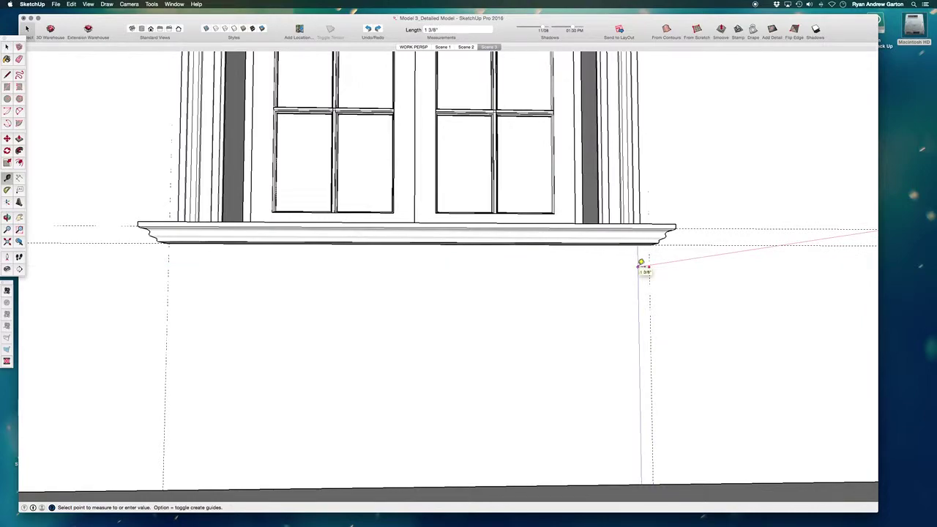
pyautogui.click(642, 264)
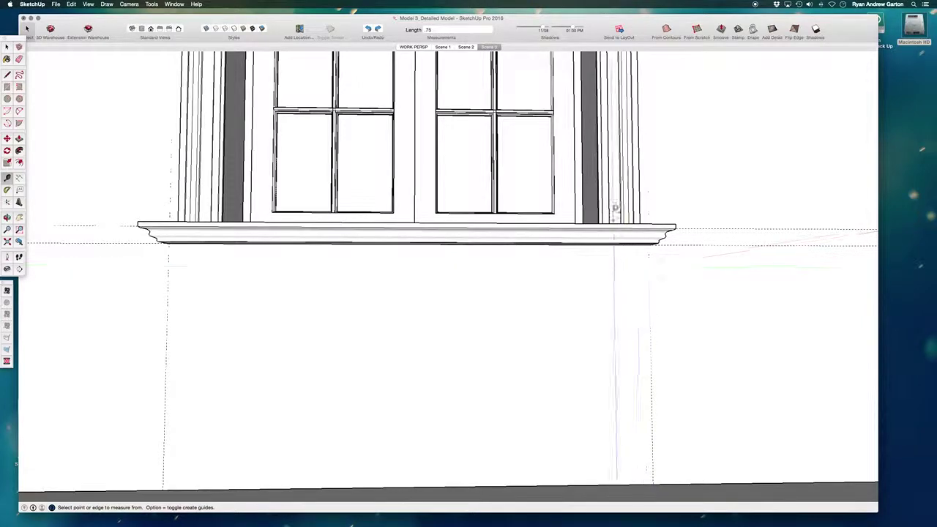
# - Add a horizontal guide 4" below the sill's underside edge
pyautogui.scroll(4, 611, 258)
pyautogui.click(618, 254)
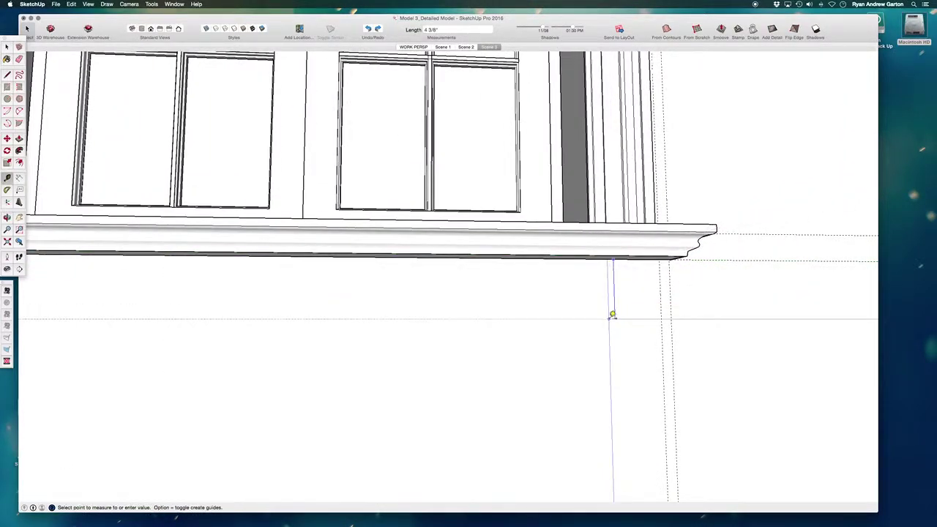
pyautogui.click(613, 316)
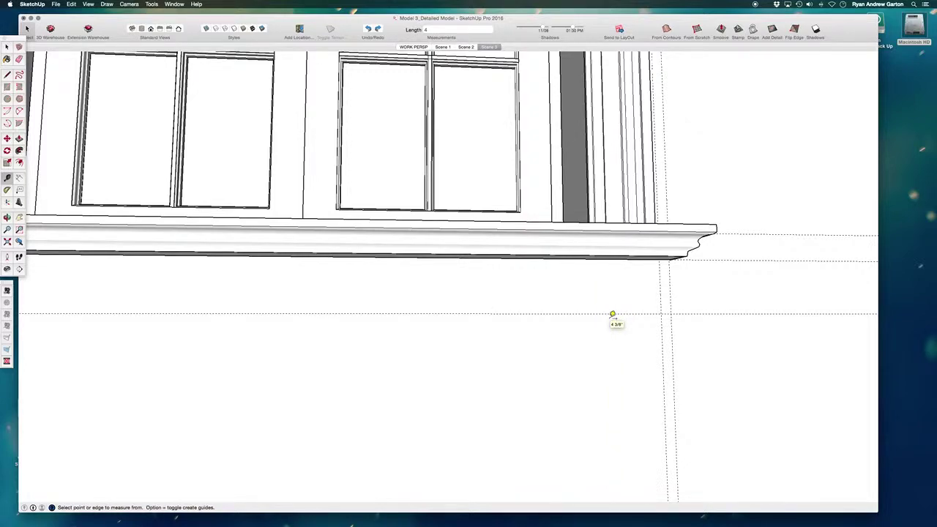
# - Draw a 4" by 4' 6 5/8" apron rectangle under the sill between the inner vertical guides and group it
pyautogui.press('r')
pyautogui.scroll(-2, 662, 315)
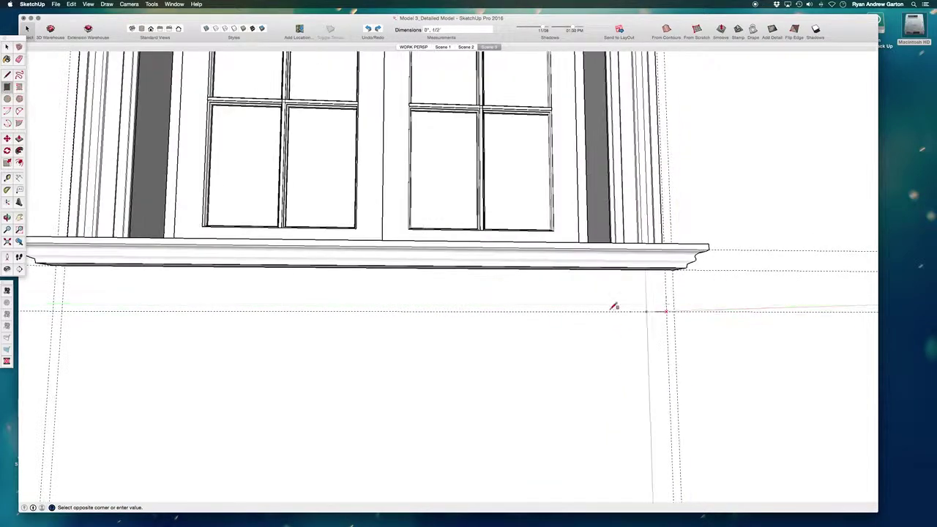
pyautogui.scroll(2, 91, 291)
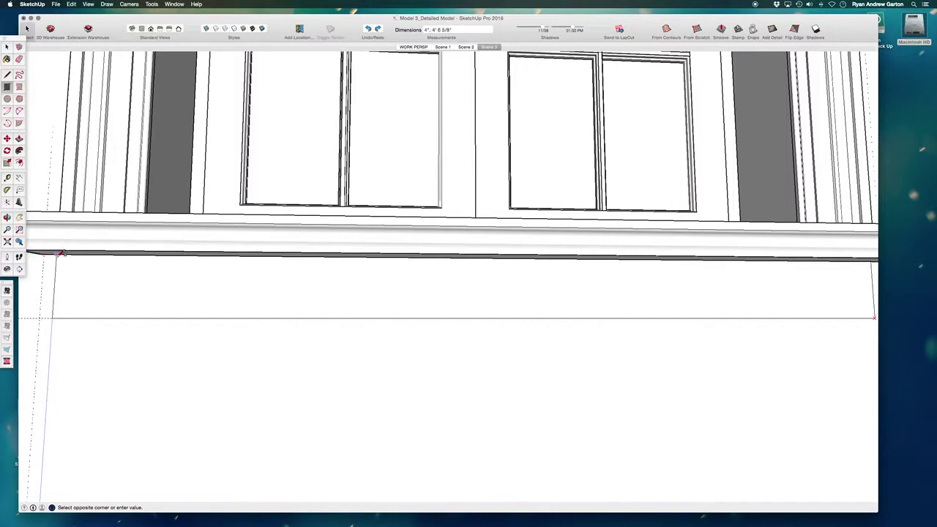
pyautogui.click(874, 318)
pyautogui.press('space')
pyautogui.moveTo(122, 295); pyautogui.dragTo(207, 314, button='middle')
pyautogui.click(207, 300)
pyautogui.scroll(-3, 481, 332)
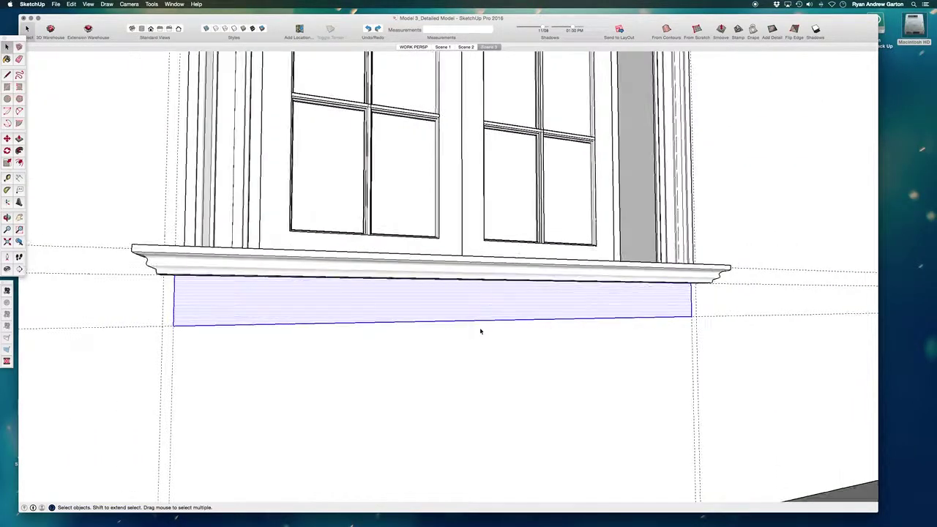
pyautogui.click(389, 320)
# - Extrude the apron's front face 1" out from the wall inside its group and finish editing the group
pyautogui.doubleClick(389, 314)
pyautogui.press('p')
pyautogui.click(360, 305)
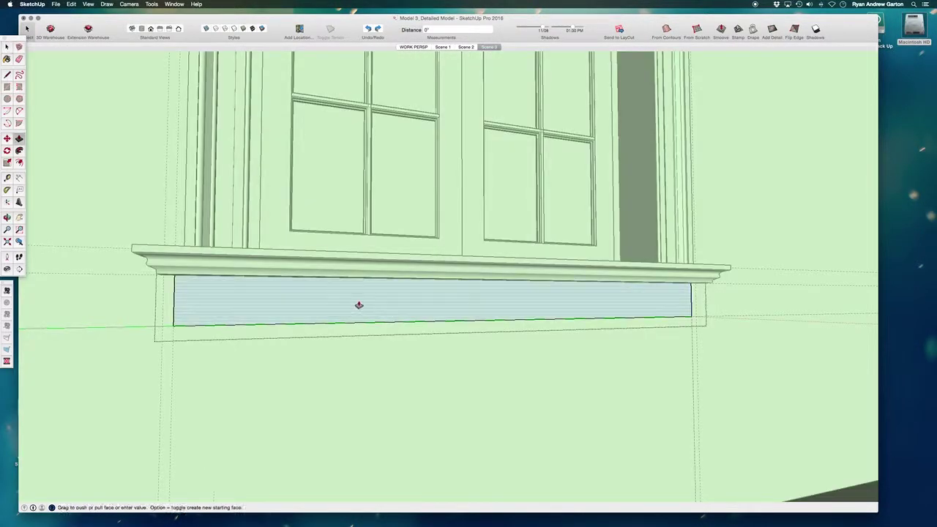
pyautogui.moveTo(361, 306); pyautogui.dragTo(590, 271, button='middle')
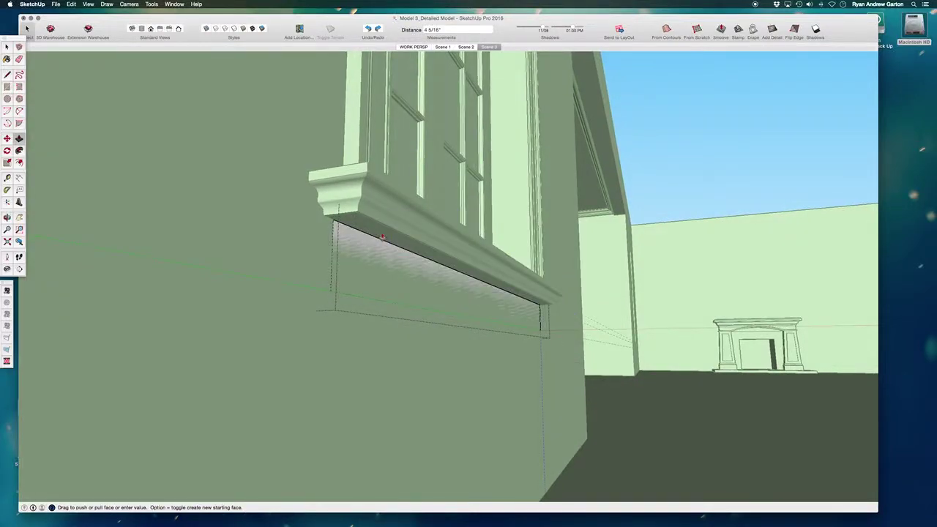
pyautogui.write('2')
pyautogui.press('Return')
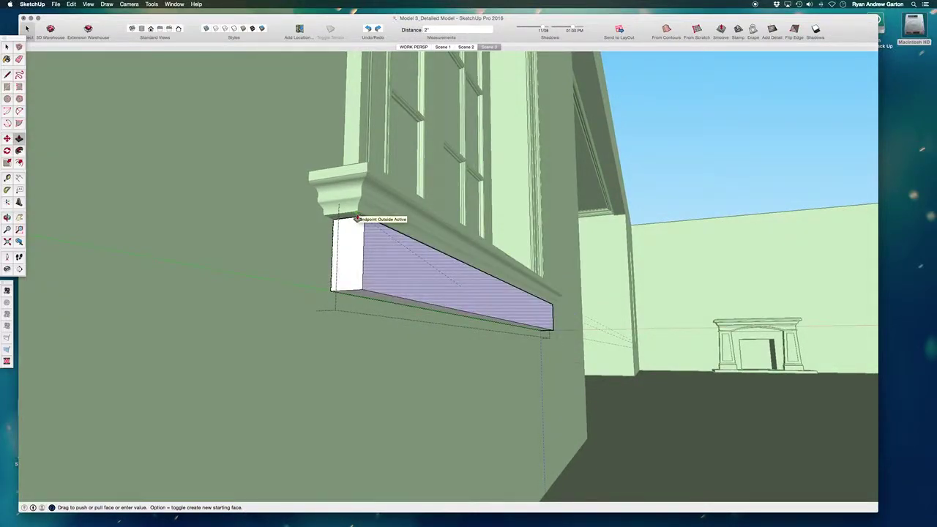
pyautogui.write('1')
pyautogui.press('Return')
pyautogui.press('space')
pyautogui.click(318, 260)
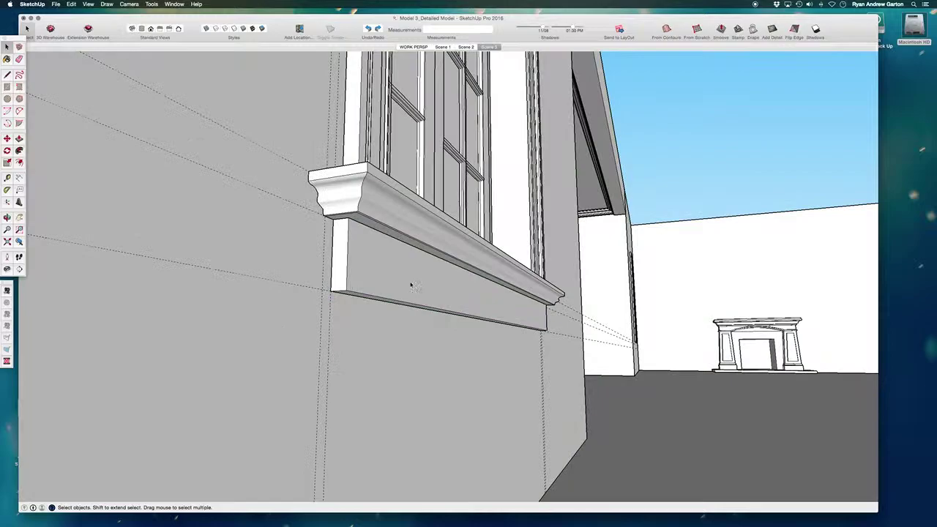
# - Group the moulded sill and the apron beneath it into one object and clear the construction guides
pyautogui.moveTo(410, 285); pyautogui.dragTo(251, 309, button='middle')
pyautogui.scroll(-4, 250, 309)
pyautogui.keyDown('shift'); pyautogui.moveTo(294, 351); pyautogui.dragTo(316, 306, button='middle'); pyautogui.keyUp('shift')
pyautogui.click(297, 325)
pyautogui.press('super+g')
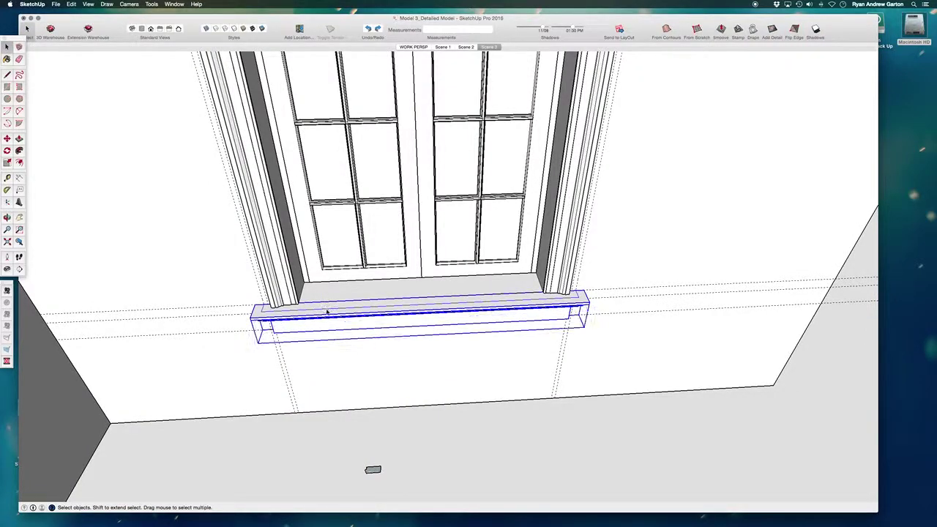
pyautogui.rightClick(335, 317)
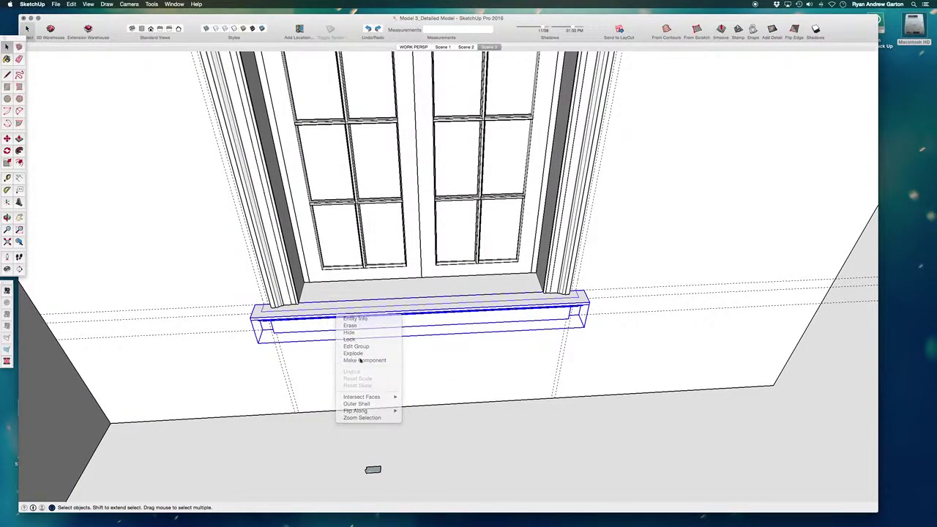
pyautogui.click(359, 355)
pyautogui.click(400, 320)
# - Copy the sill and apron assembly to the matching position under the window on the opposite side of the arched bay
pyautogui.moveTo(401, 321); pyautogui.dragTo(391, 398, button='middle')
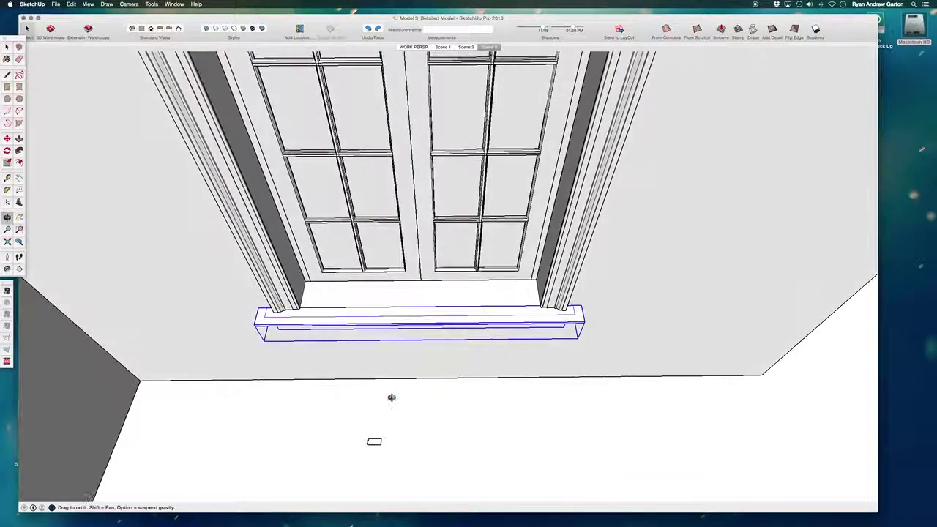
pyautogui.press('m')
pyautogui.click(416, 307)
pyautogui.press('alt')
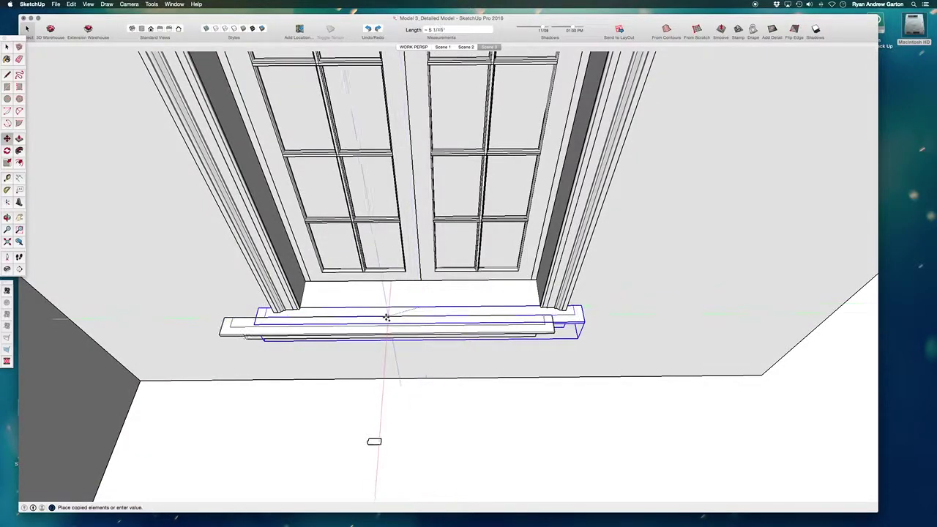
pyautogui.scroll(-10, 385, 316)
pyautogui.scroll(-4, 193, 357)
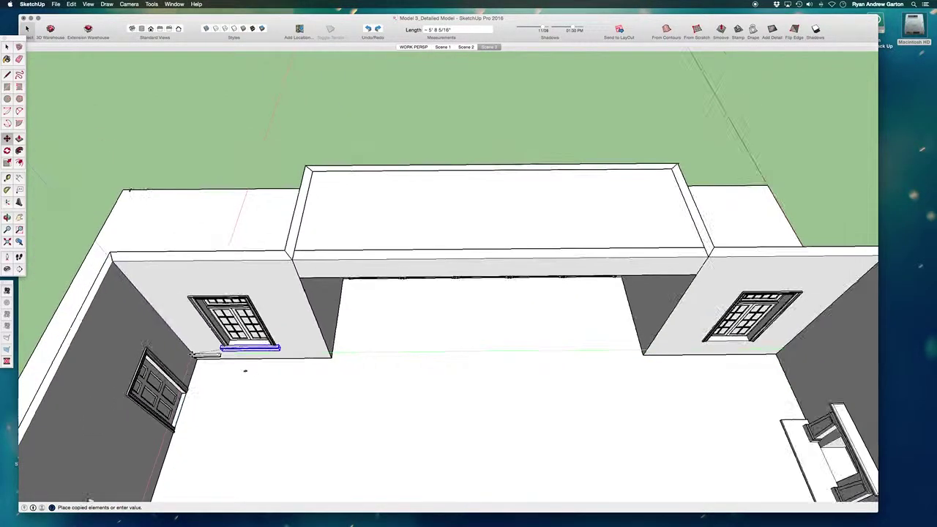
pyautogui.scroll(7, 645, 355)
pyautogui.scroll(3, 632, 330)
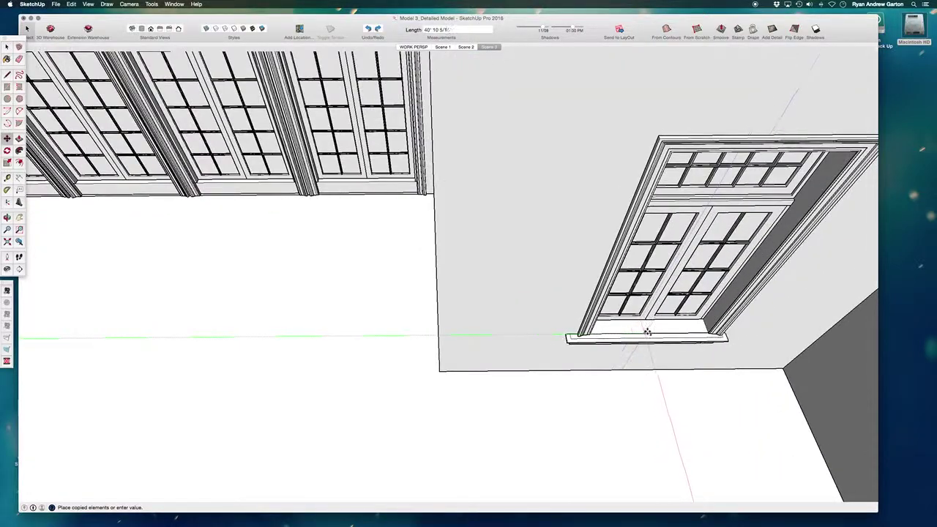
pyautogui.click(649, 331)
# - Delete the small leftover profile shape lying on the floor below the original window
pyautogui.scroll(-5, 624, 342)
pyautogui.keyDown('shift'); pyautogui.moveTo(622, 375); pyautogui.dragTo(592, 192, button='middle'); pyautogui.keyUp('shift')
pyautogui.scroll(-3, 621, 381)
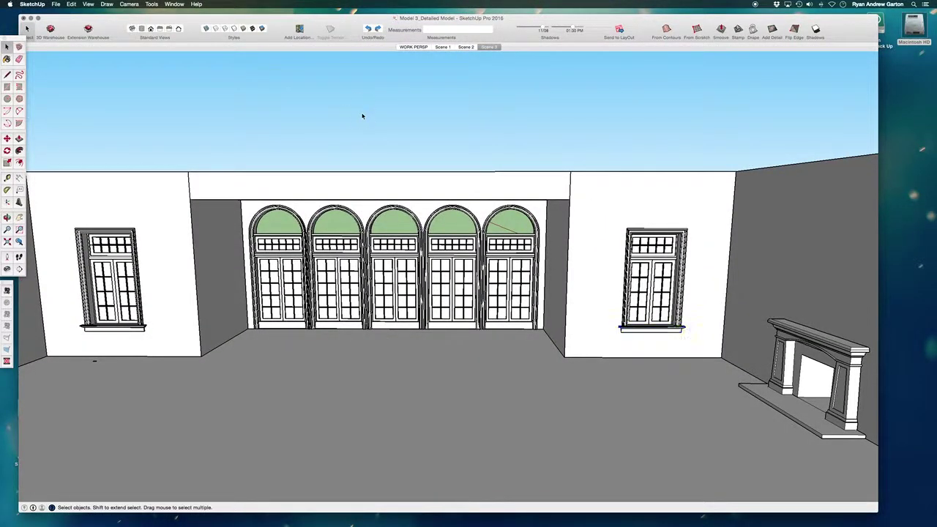
pyautogui.press('h')
pyautogui.scroll(3, 126, 299)
pyautogui.moveTo(80, 392); pyautogui.dragTo(224, 336)
pyautogui.scroll(5, 224, 336)
pyautogui.press('space')
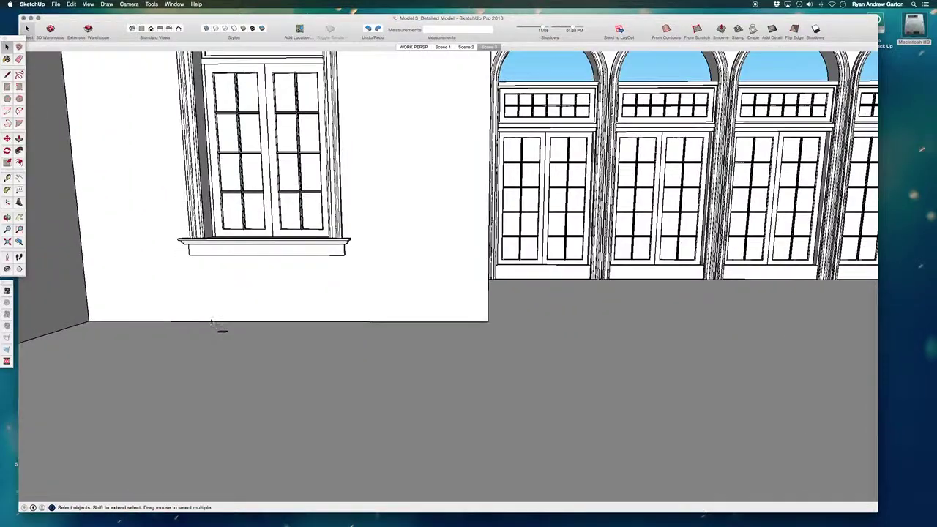
pyautogui.moveTo(246, 342); pyautogui.dragTo(228, 490, button='middle')
pyautogui.scroll(6, 271, 469)
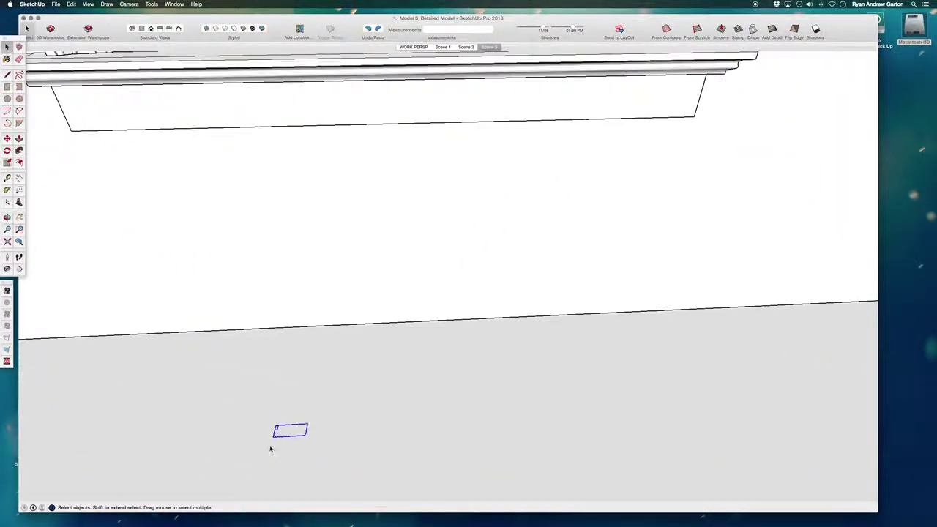
pyautogui.scroll(-3, 227, 386)
# - Review the whole room with both window sills and switch to the WORK PERSP scene
pyautogui.scroll(-10, 314, 379)
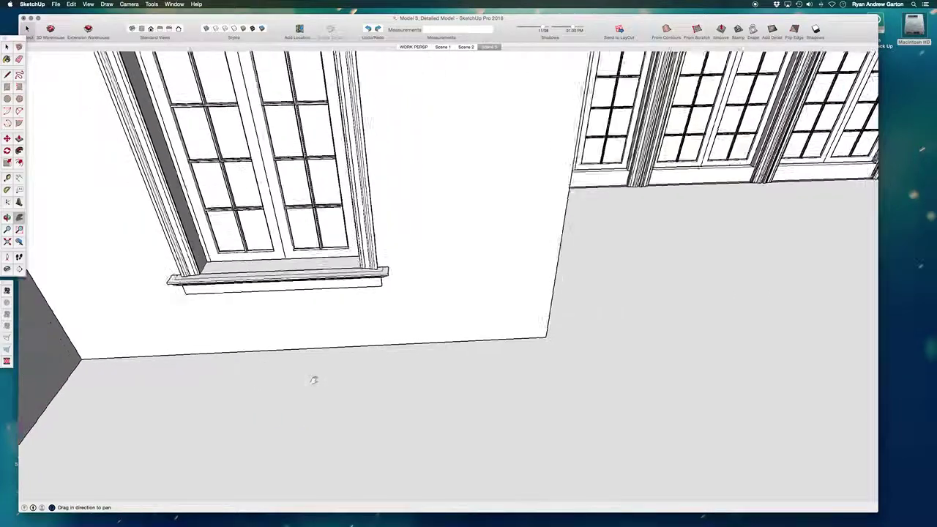
pyautogui.scroll(-2, 411, 369)
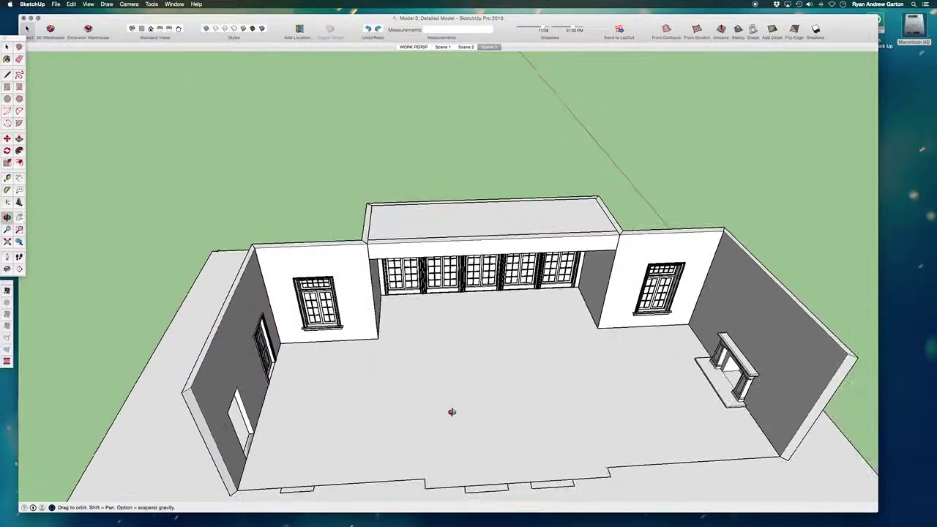
pyautogui.moveTo(451, 412); pyautogui.dragTo(470, 288, button='middle')
pyautogui.scroll(5, 472, 286)
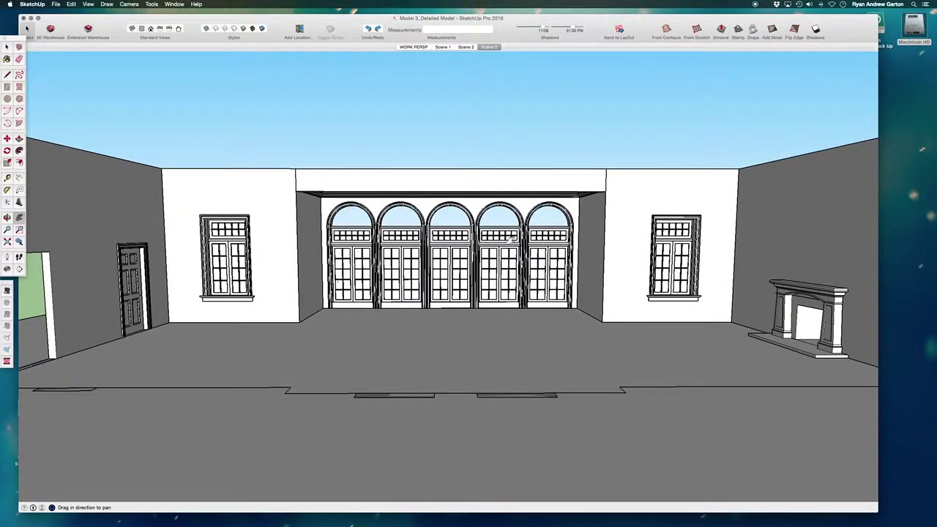
pyautogui.click(402, 47)
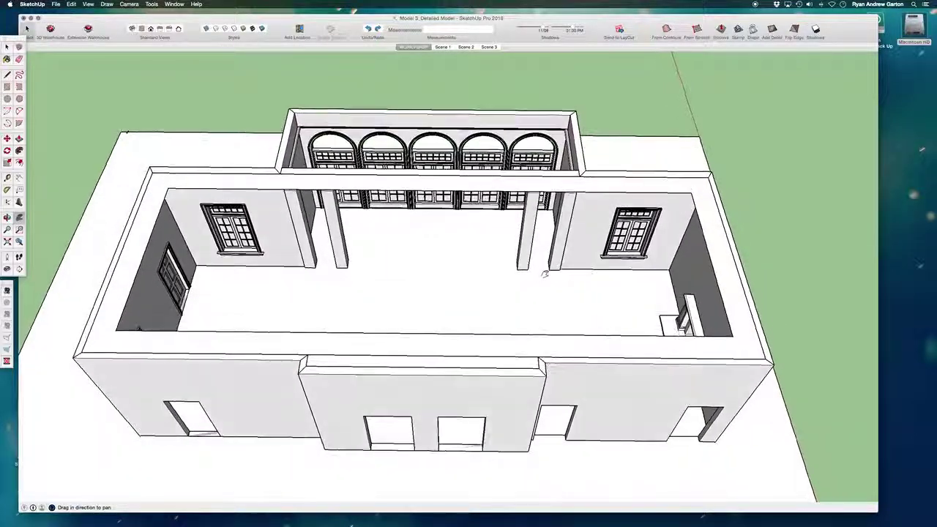